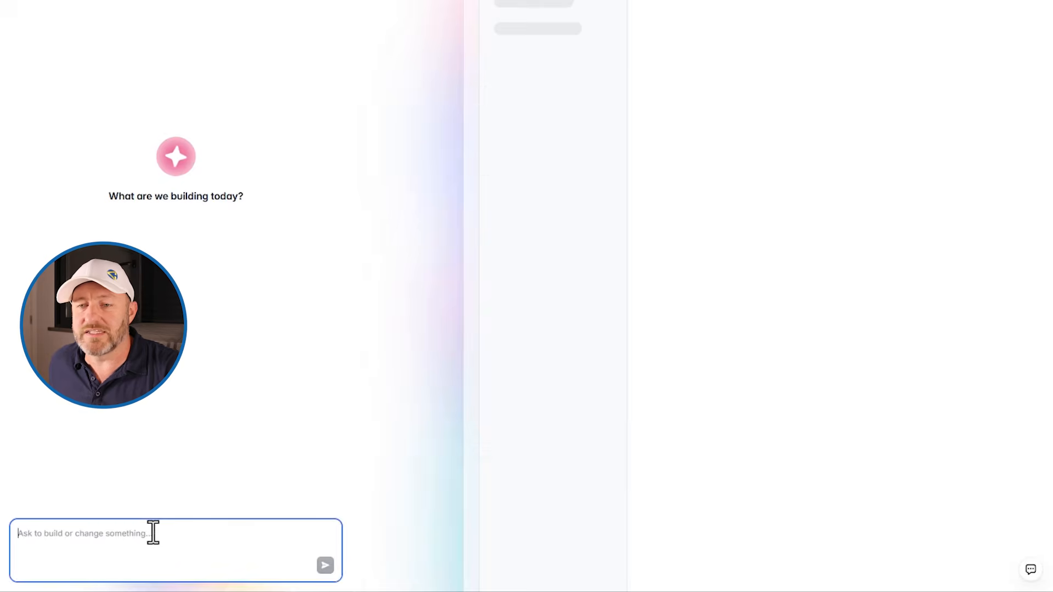
Start the stopwatch and submit the full prompt to build a "Client Success Portal" with Admin and Client roles
{"action": "key", "text": "alt+Tab"}
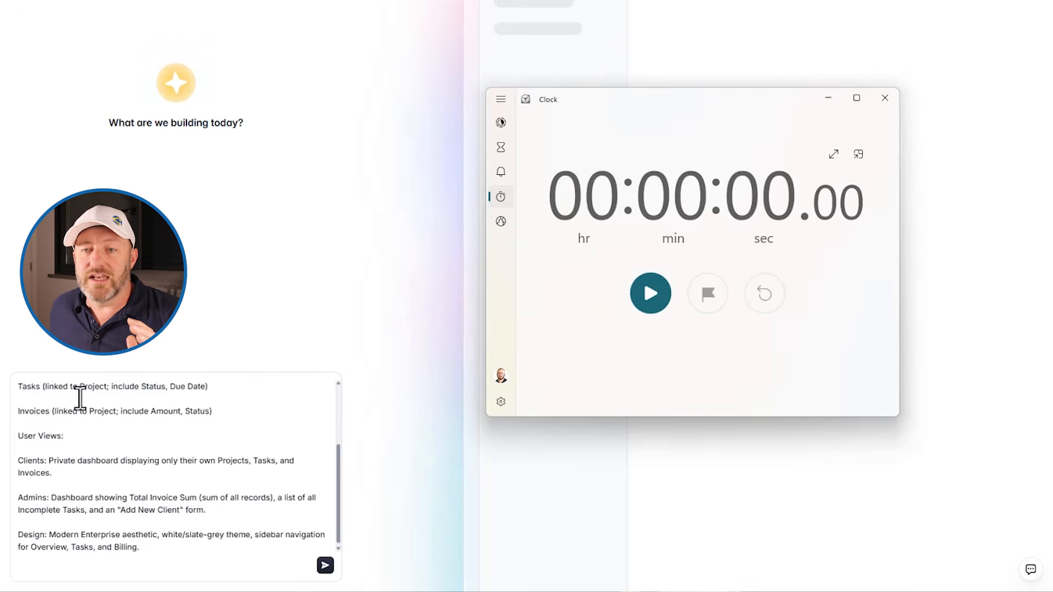
{"action": "scroll", "coordinate": [149, 478], "scroll_direction": "up", "scroll_amount": 2}
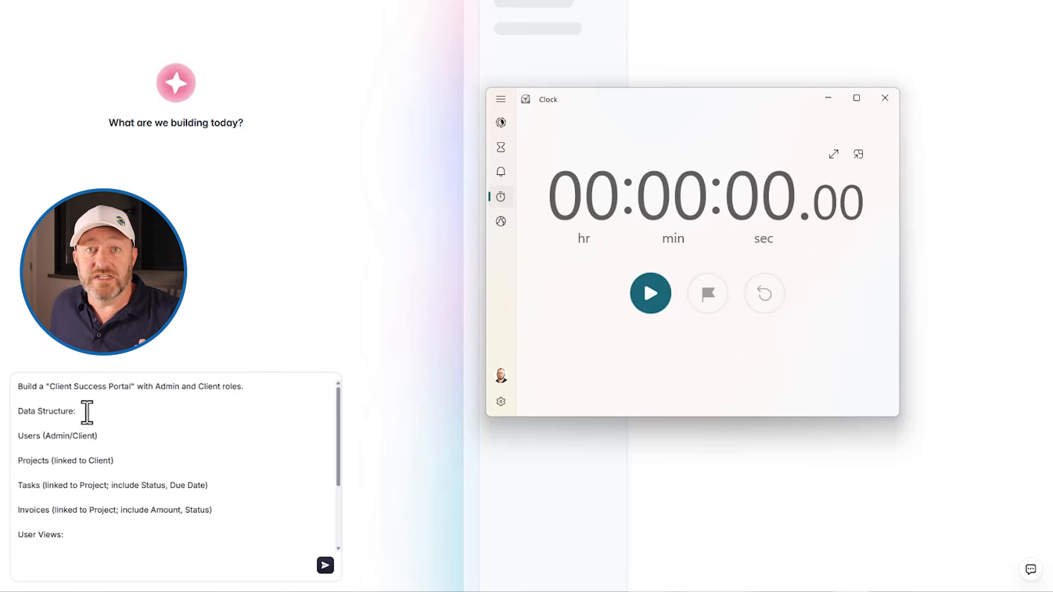
{"action": "scroll", "coordinate": [87, 413], "scroll_direction": "down", "scroll_amount": 2}
{"action": "scroll", "coordinate": [87, 414], "scroll_direction": "up", "scroll_amount": 2}
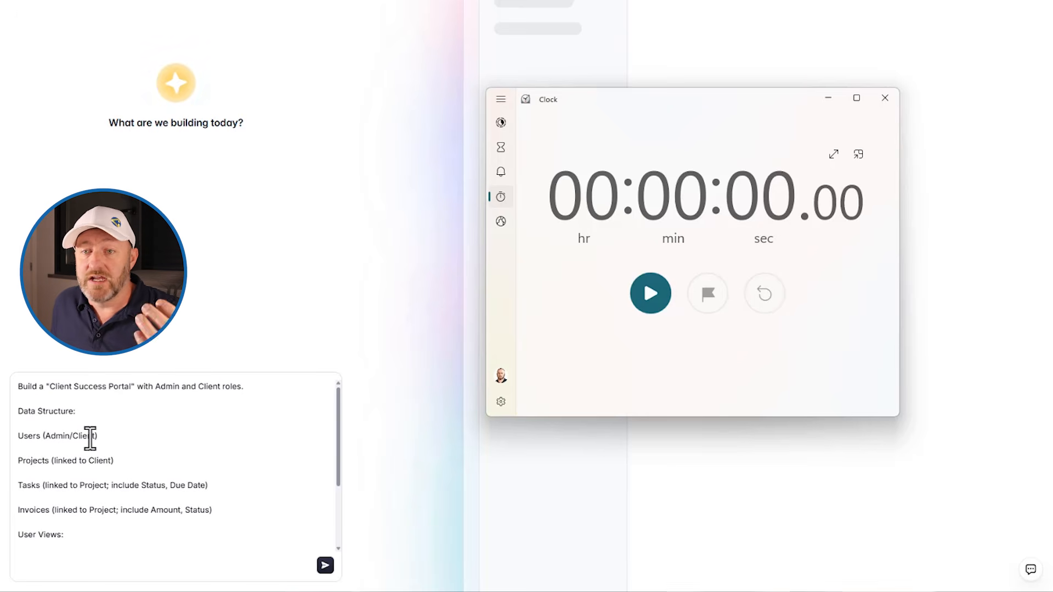
{"action": "scroll", "coordinate": [94, 445], "scroll_direction": "down", "scroll_amount": 2}
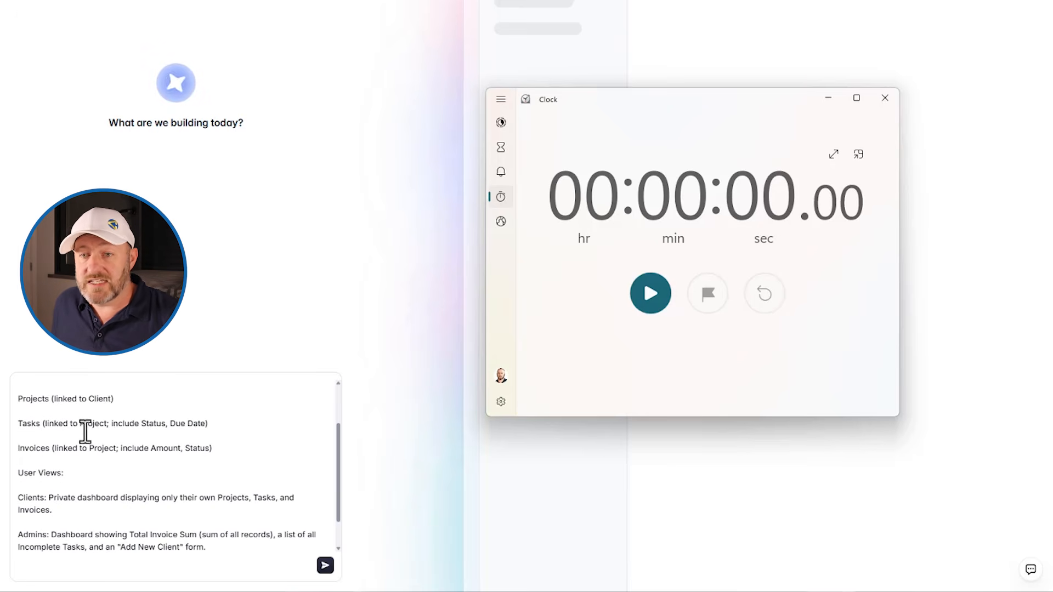
{"action": "scroll", "coordinate": [96, 477], "scroll_direction": "down", "scroll_amount": 1}
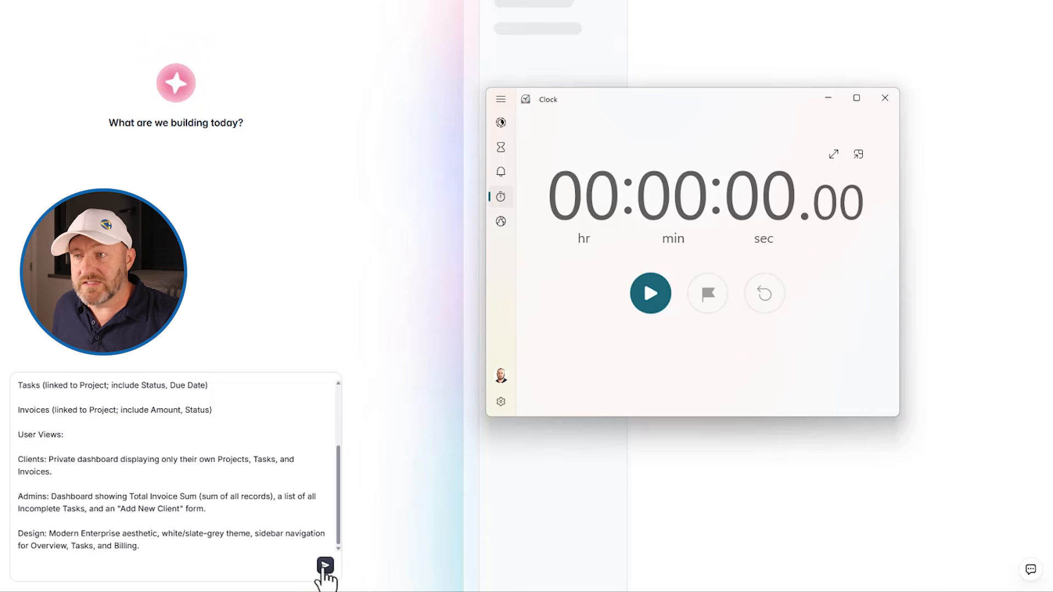
{"action": "left_click", "coordinate": [649, 292]}
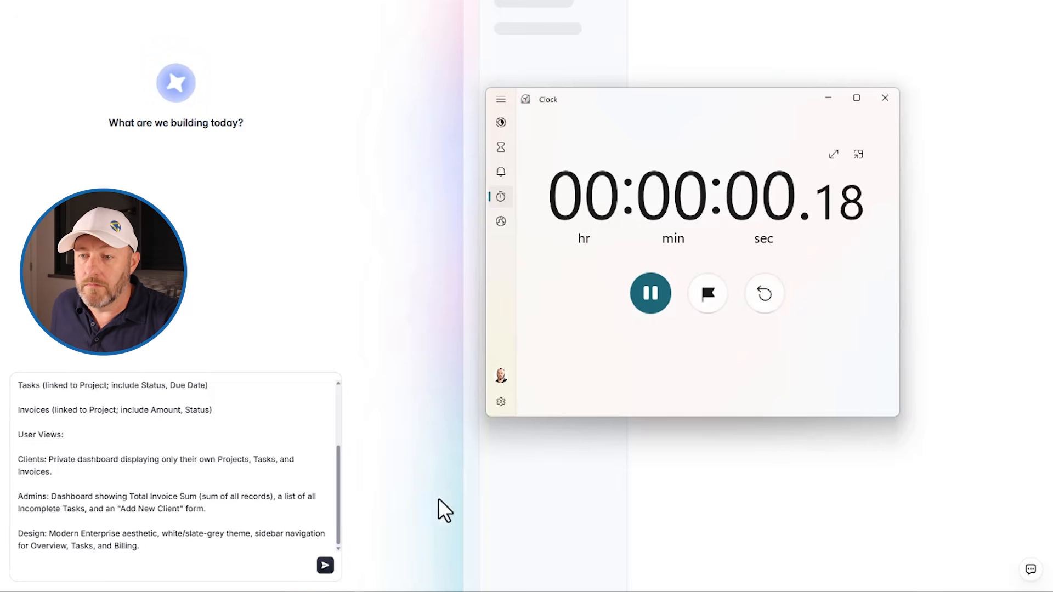
{"action": "left_click", "coordinate": [325, 565]}
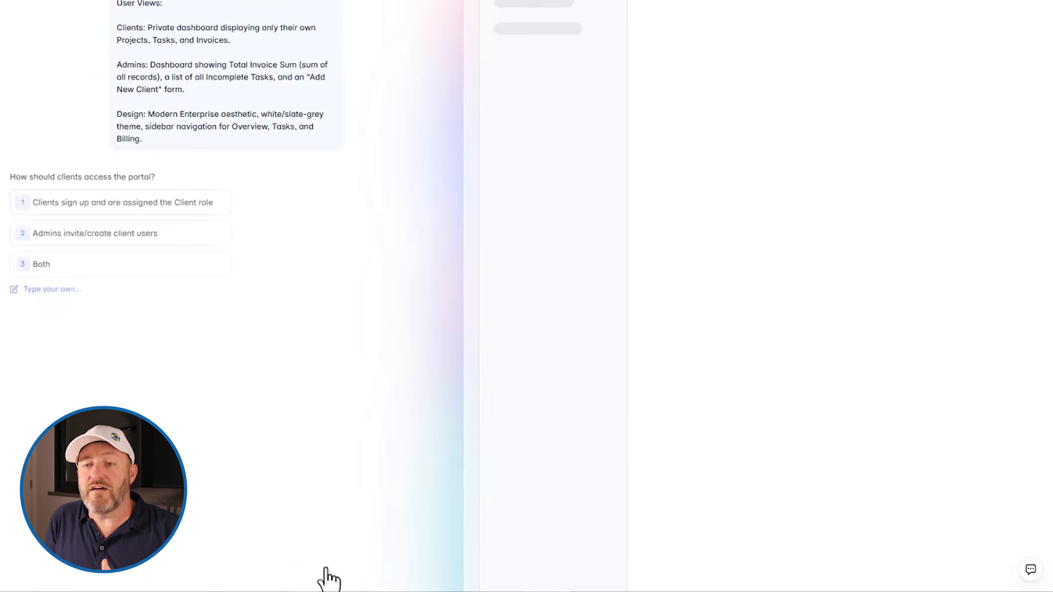
Answer the setup questions: Admins invite/create client users, task statuses Not started / In progress / Blocked / Done, invoice statuses Draft / Sent / Paid / Overdue
{"action": "left_click", "coordinate": [88, 236]}
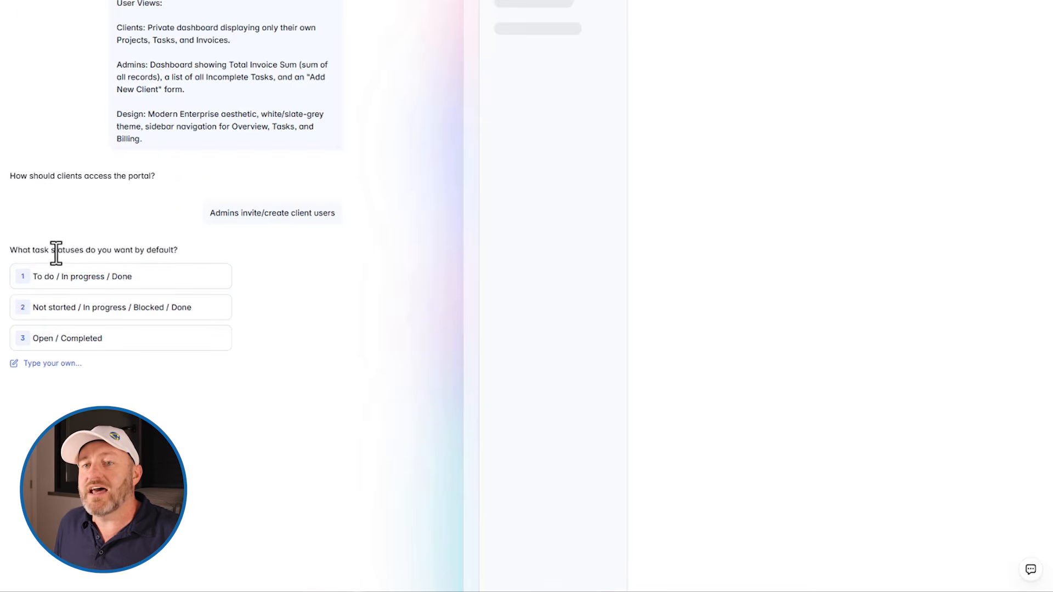
{"action": "left_click", "coordinate": [110, 310]}
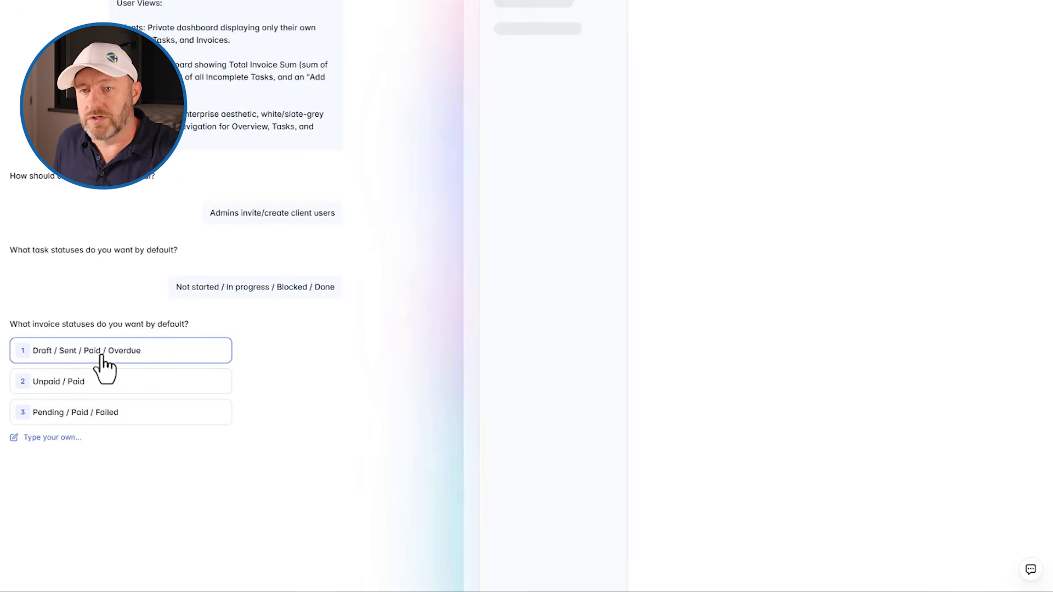
{"action": "left_click", "coordinate": [102, 356]}
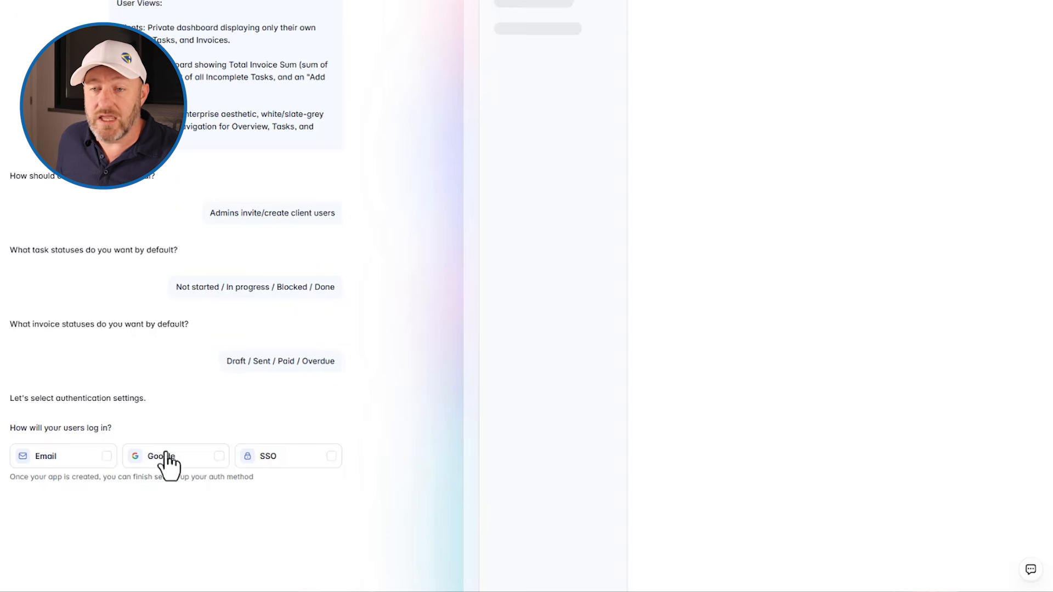
Choose email login without self sign-up, and accept side navigation on desktop with bottom navigation on mobile
{"action": "left_click", "coordinate": [107, 457]}
{"action": "left_click", "coordinate": [38, 502]}
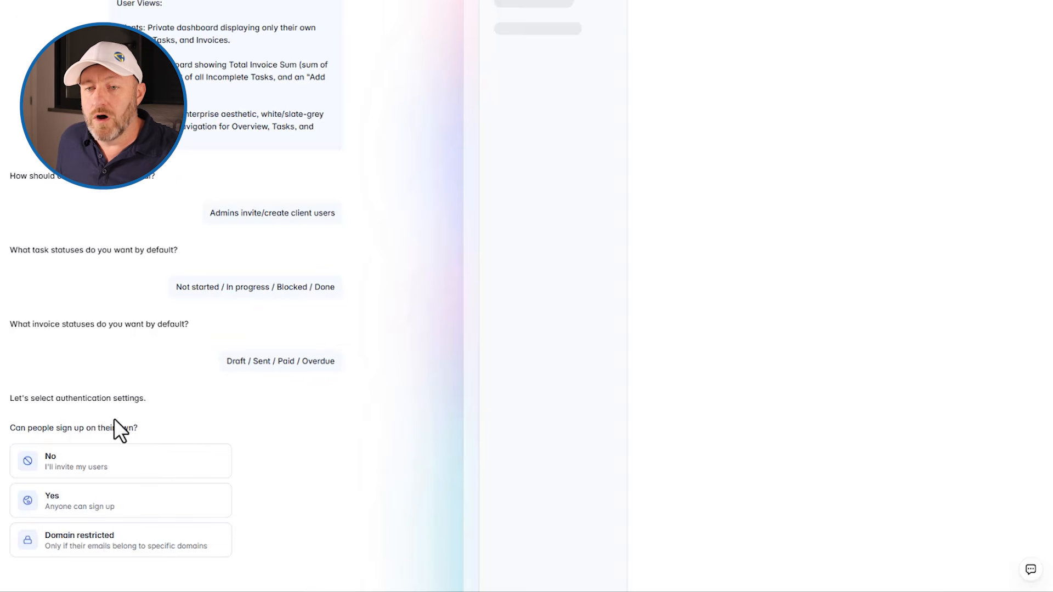
{"action": "left_click", "coordinate": [107, 469]}
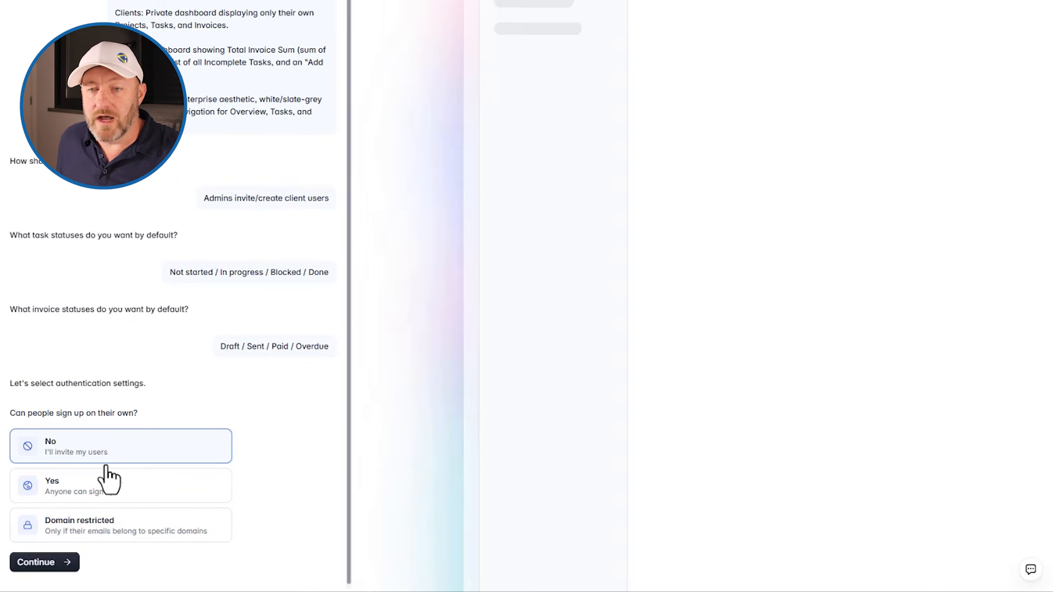
{"action": "left_click", "coordinate": [48, 563]}
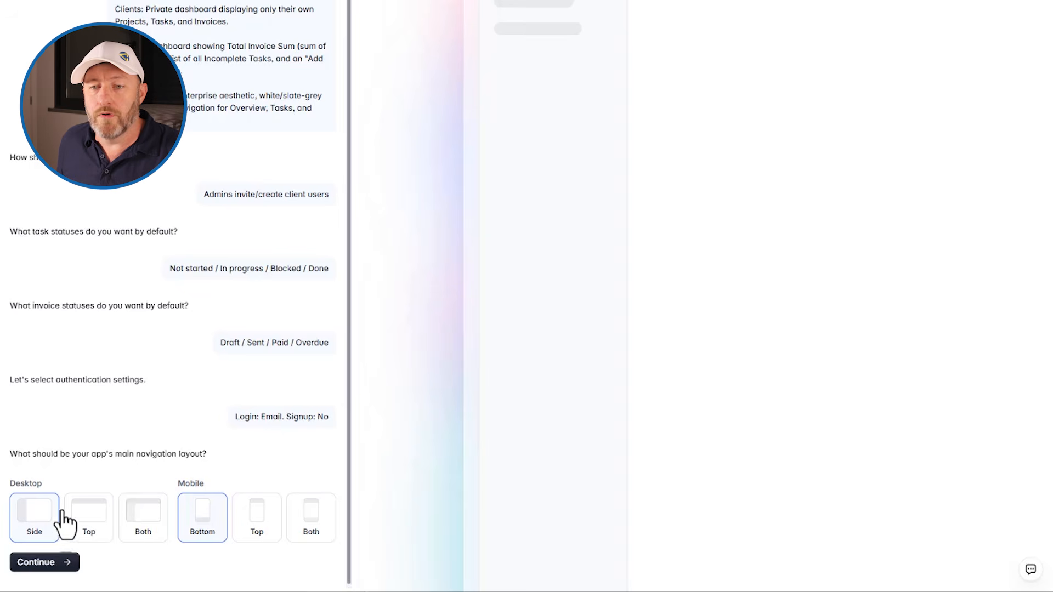
{"action": "left_click", "coordinate": [52, 563]}
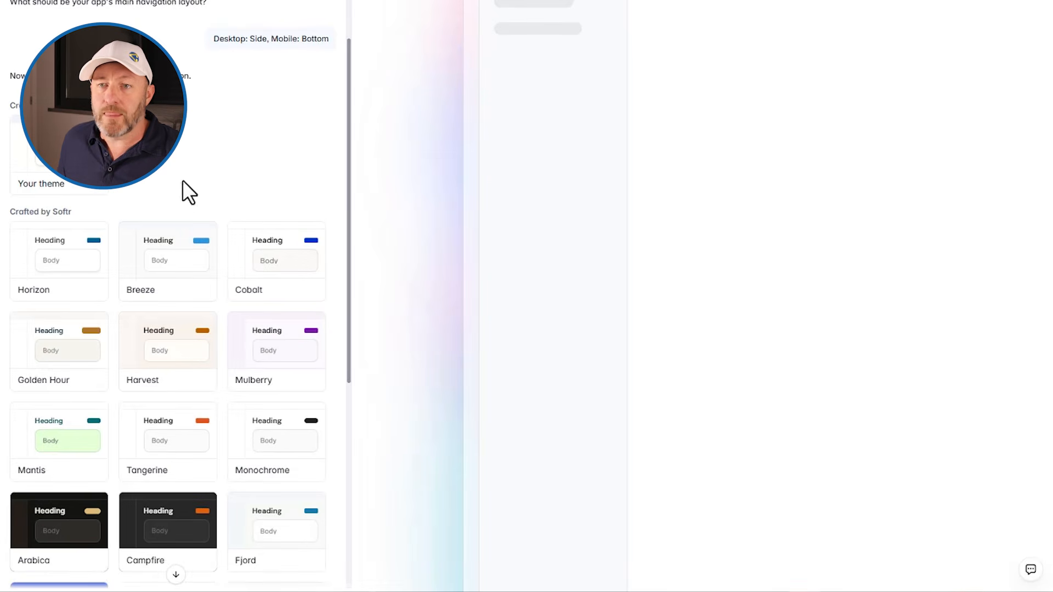
Compare the Seaweed and Monochrome themes, apply Monochrome and create the app
{"action": "scroll", "coordinate": [200, 254], "scroll_direction": "down", "scroll_amount": 6}
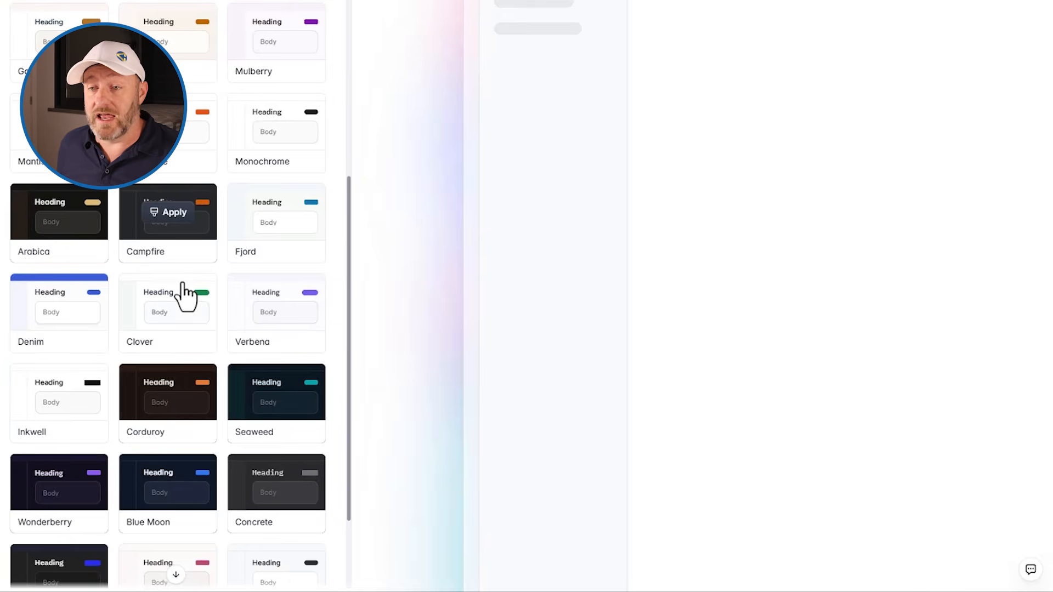
{"action": "scroll", "coordinate": [185, 296], "scroll_direction": "down", "scroll_amount": 3}
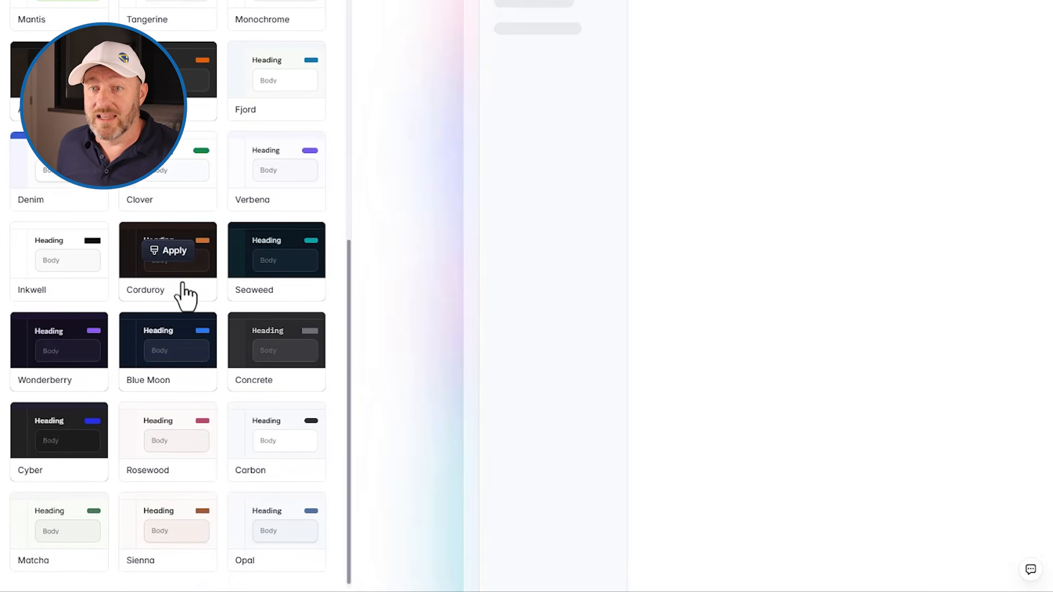
{"action": "scroll", "coordinate": [185, 296], "scroll_direction": "up", "scroll_amount": 3}
{"action": "scroll", "coordinate": [186, 297], "scroll_direction": "up", "scroll_amount": 3}
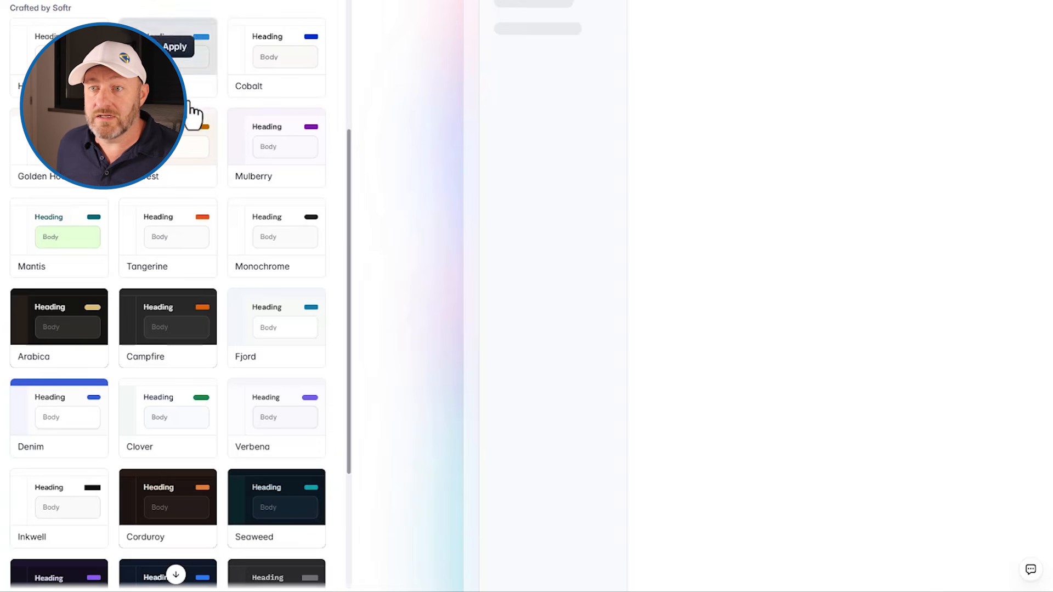
{"action": "left_click", "coordinate": [280, 230]}
{"action": "scroll", "coordinate": [279, 234], "scroll_direction": "down", "scroll_amount": 6}
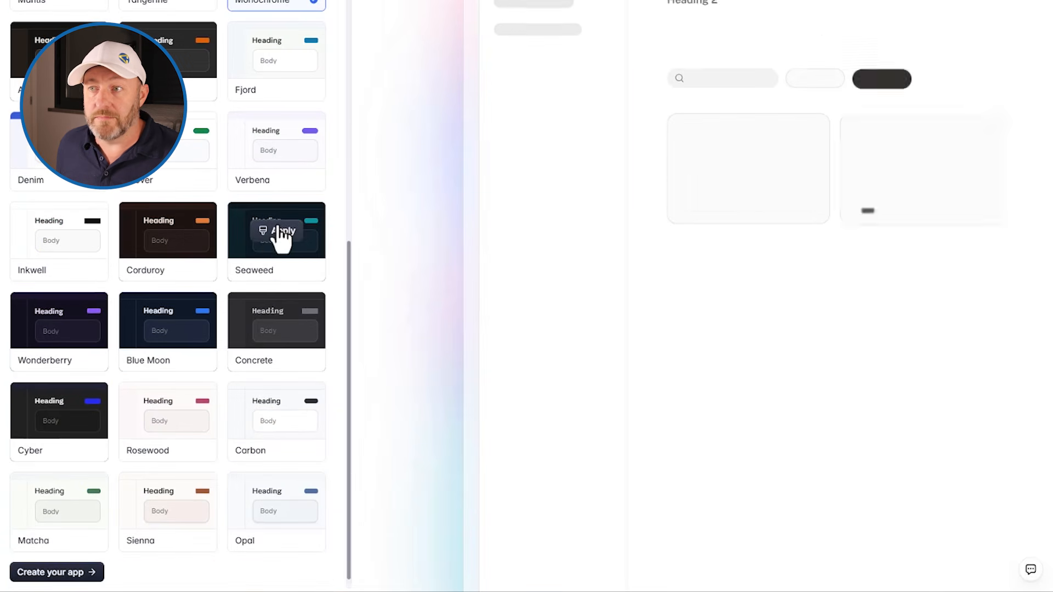
{"action": "left_click", "coordinate": [277, 233]}
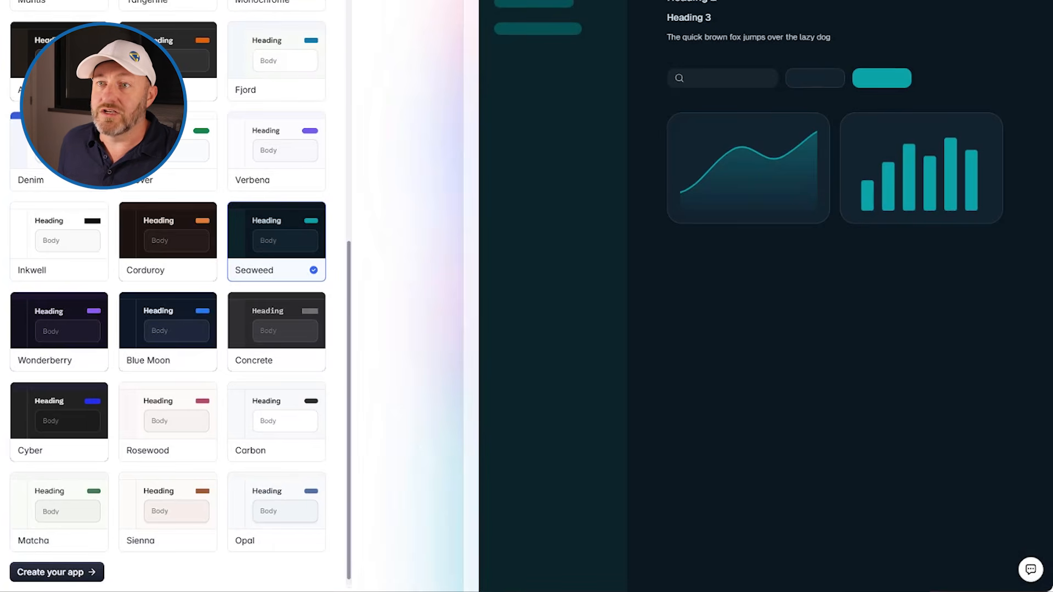
{"action": "left_click", "coordinate": [285, 6]}
{"action": "left_click", "coordinate": [56, 574]}
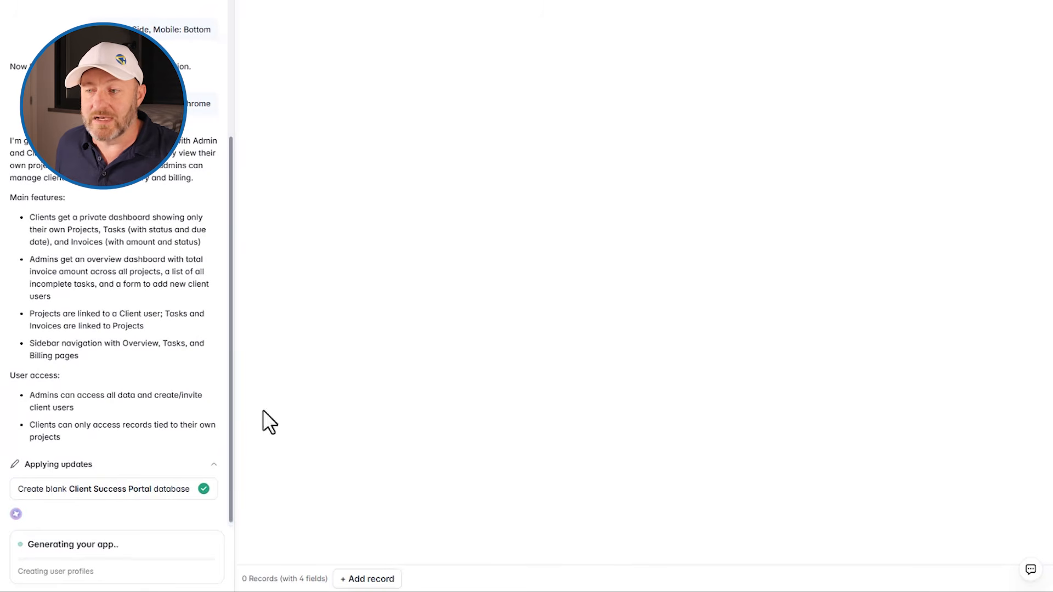
Move the stopwatch window out of the way and open the finished app in live preview
{"action": "key", "text": "alt+Tab"}
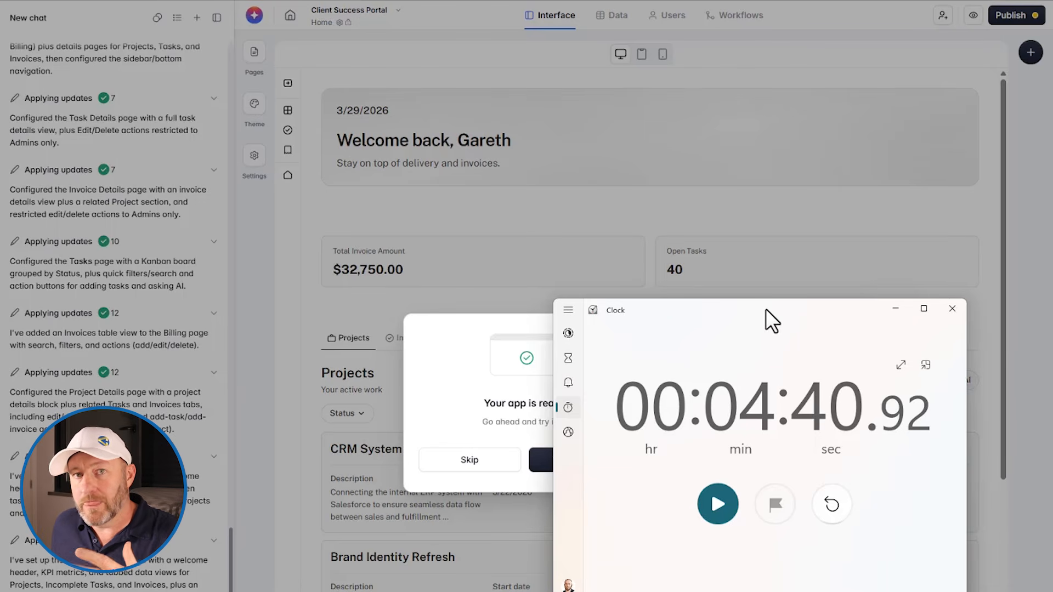
{"action": "left_click_drag", "start_coordinate": [765, 308], "coordinate": [1052, 339]}
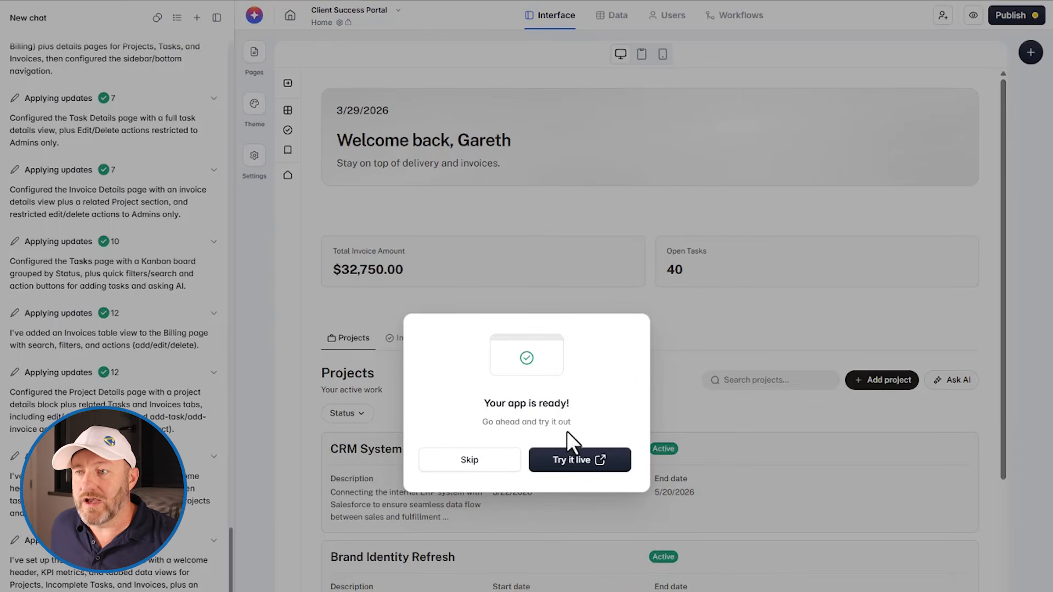
{"action": "left_click", "coordinate": [579, 461]}
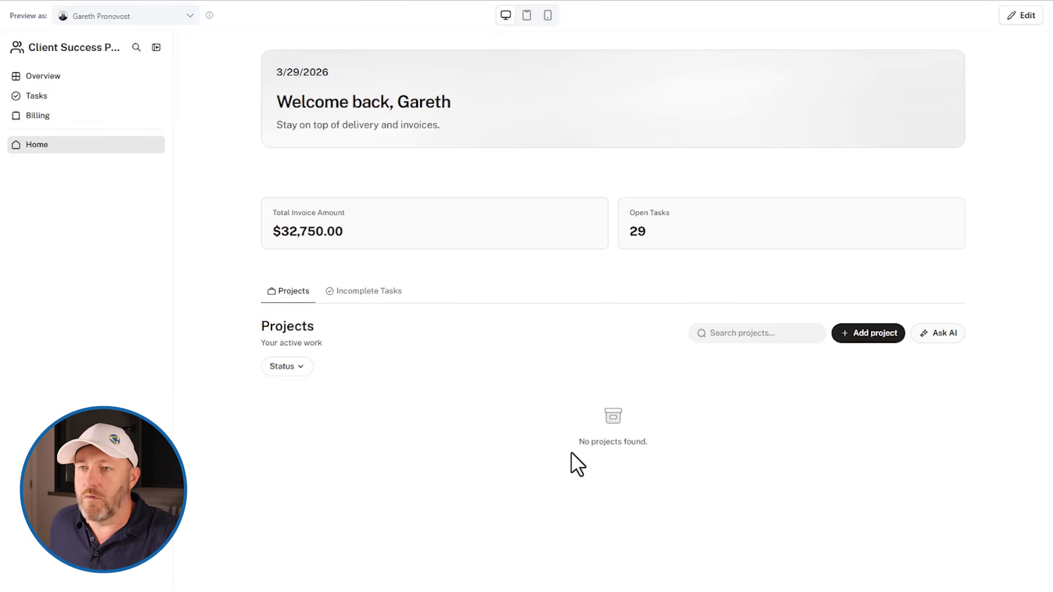
Review the users the portal can be previewed as, keep the Admin user, and inspect the welcome heading
{"action": "left_click", "coordinate": [101, 17]}
{"action": "scroll", "coordinate": [135, 198], "scroll_direction": "down", "scroll_amount": 3}
{"action": "scroll", "coordinate": [140, 198], "scroll_direction": "up", "scroll_amount": 4}
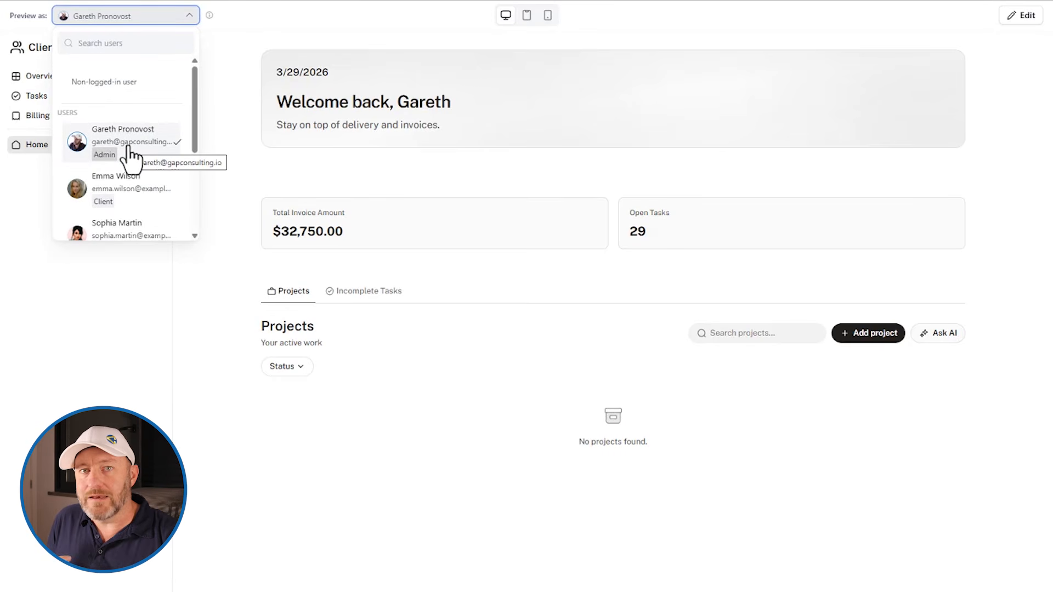
{"action": "scroll", "coordinate": [128, 147], "scroll_direction": "down", "scroll_amount": 1}
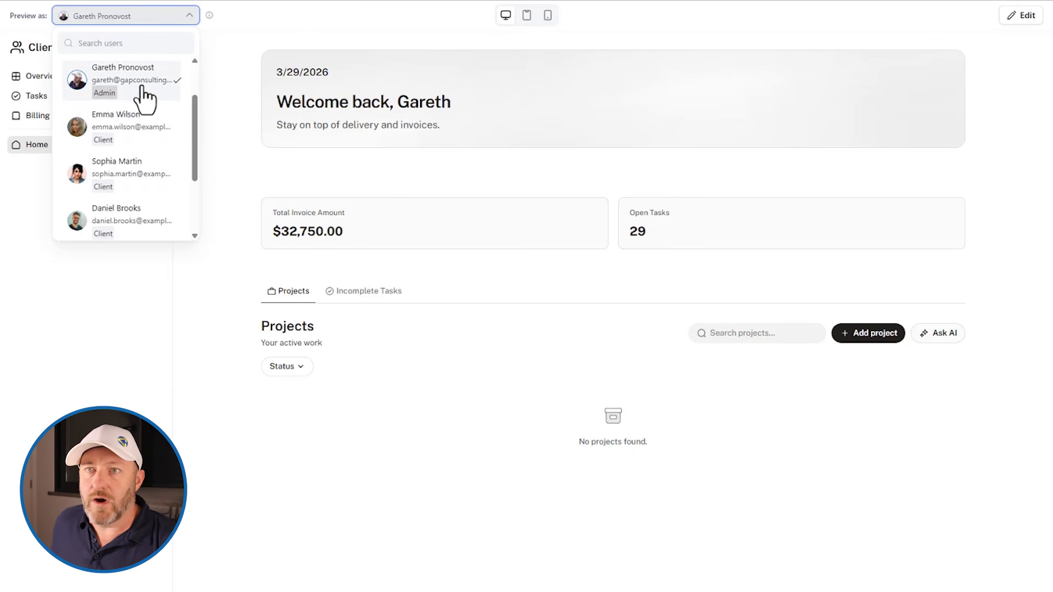
{"action": "left_click", "coordinate": [162, 91]}
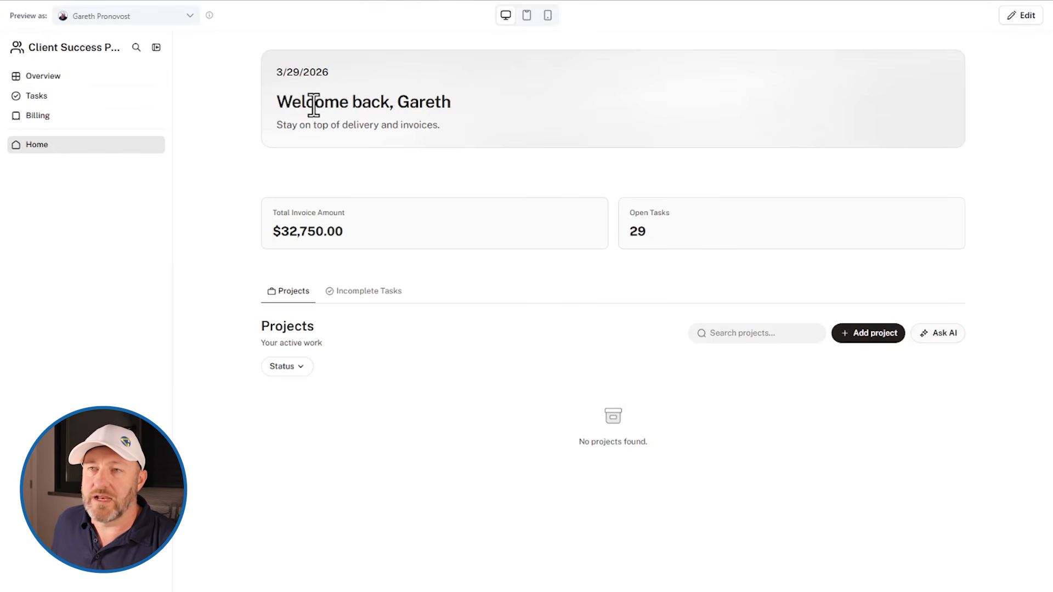
{"action": "left_click_drag", "start_coordinate": [277, 102], "coordinate": [453, 104]}
{"action": "left_click", "coordinate": [301, 87]}
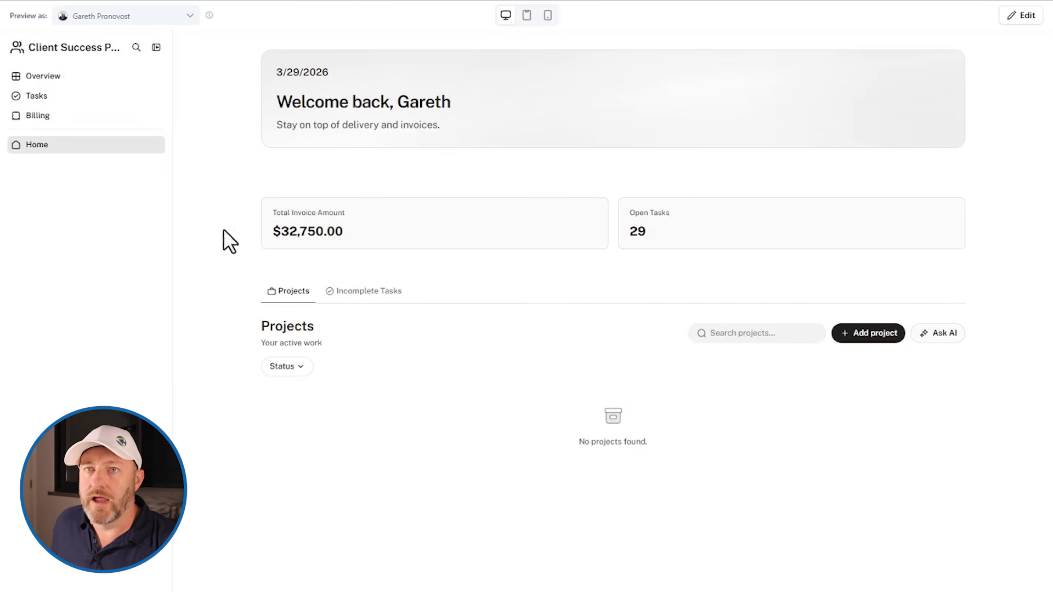
Examine the new project form's fields, including its end time, client and status choices, and close it without adding a record
{"action": "left_click", "coordinate": [864, 334]}
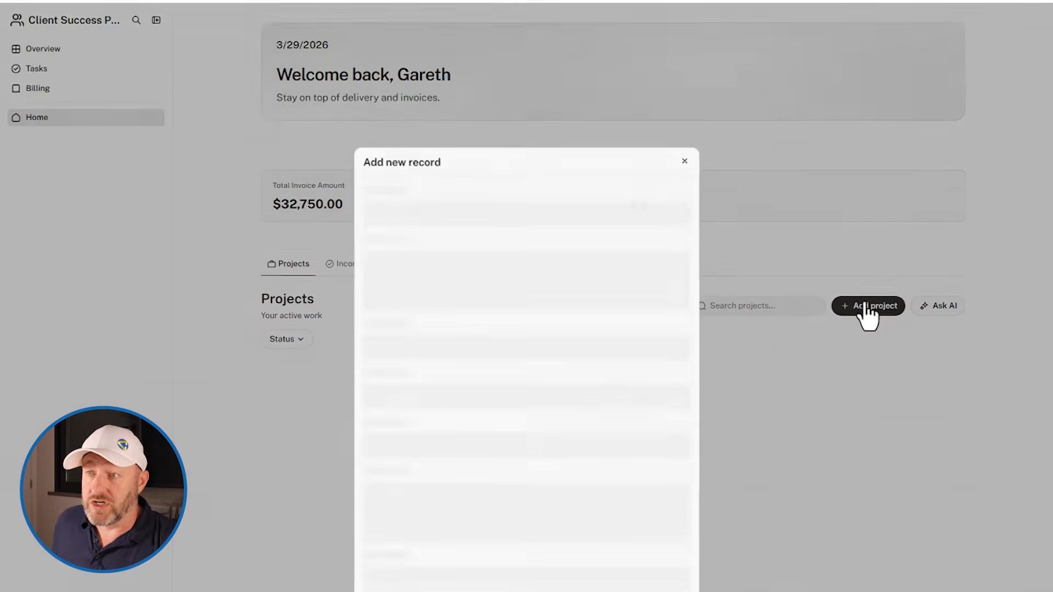
{"action": "left_click", "coordinate": [479, 136]}
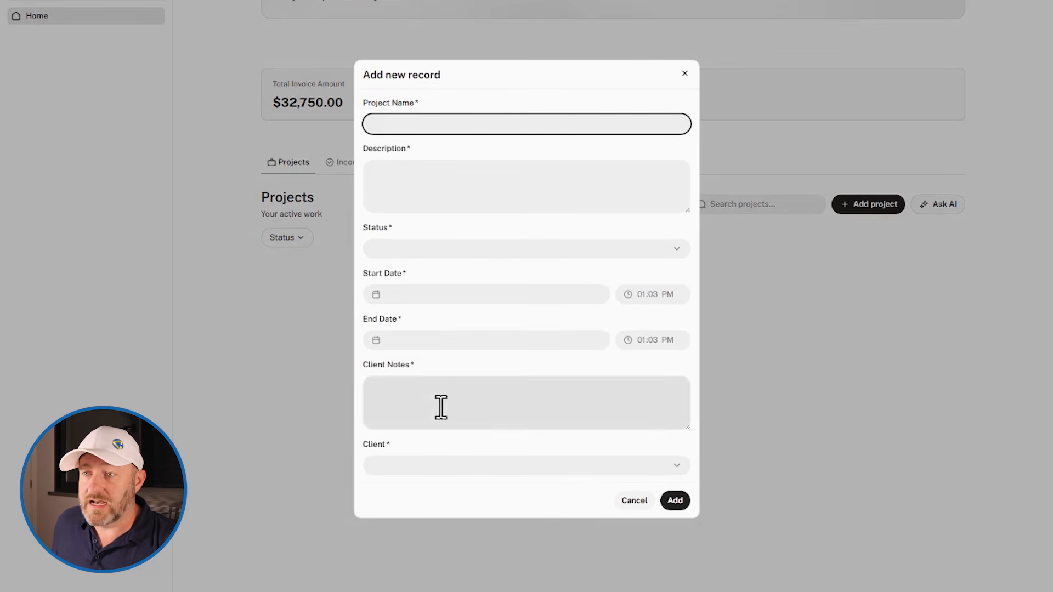
{"action": "left_click", "coordinate": [656, 343]}
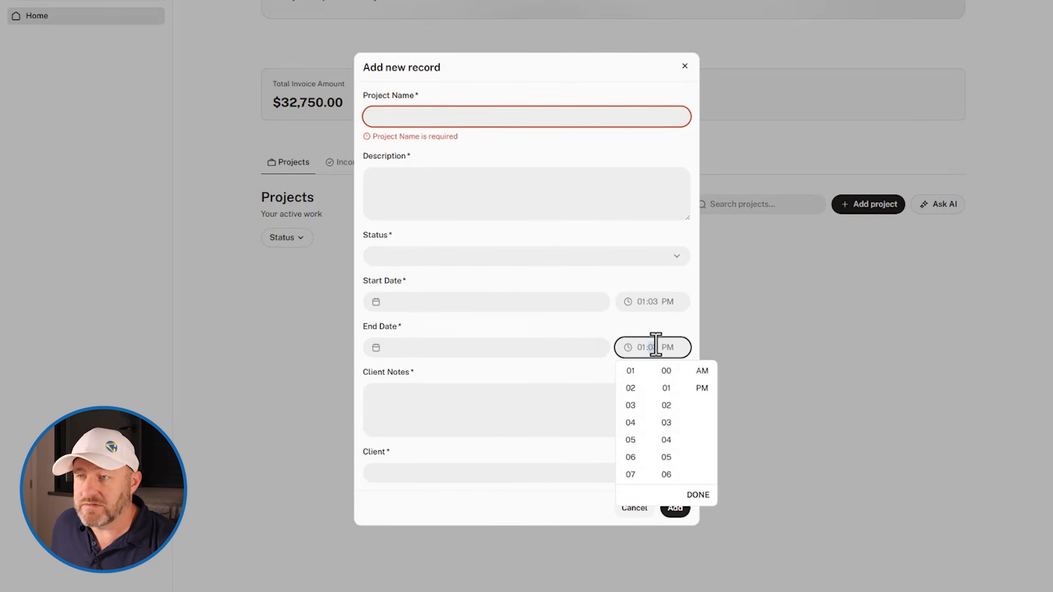
{"action": "left_click", "coordinate": [531, 372]}
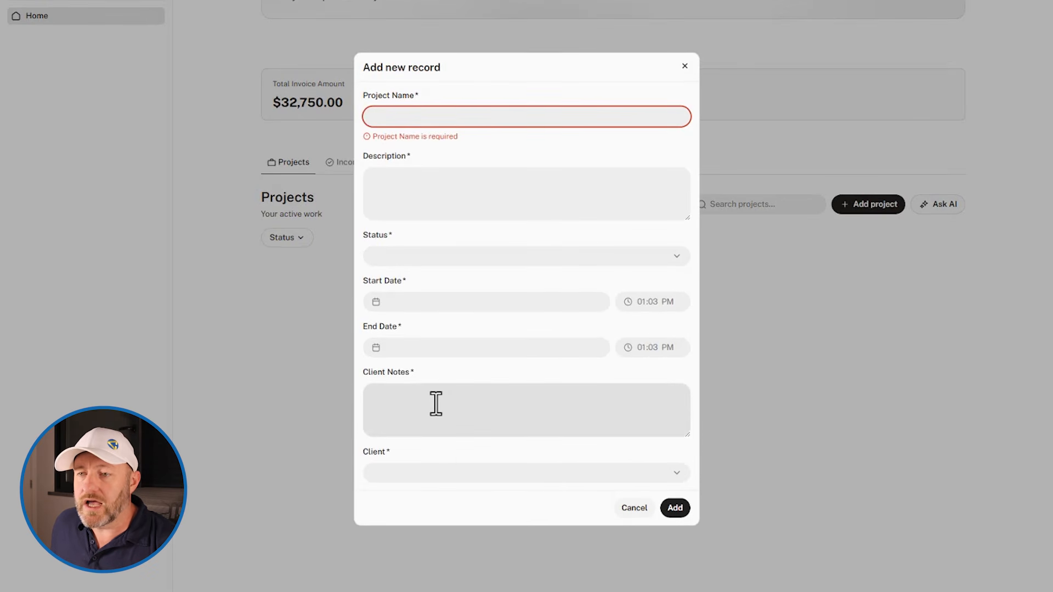
{"action": "left_click", "coordinate": [463, 473]}
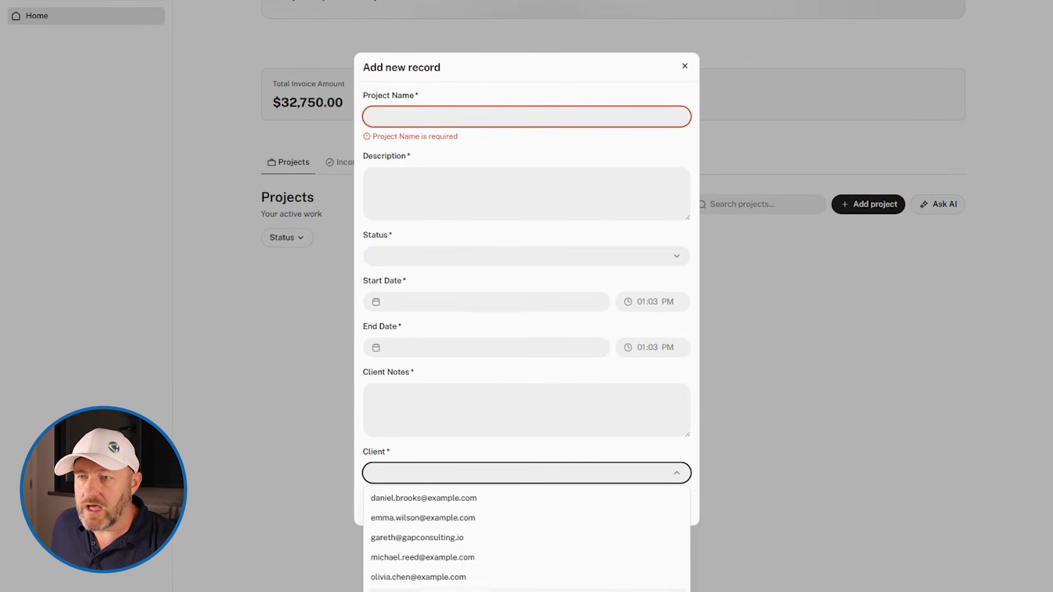
{"action": "left_click", "coordinate": [481, 381]}
{"action": "left_click", "coordinate": [434, 249]}
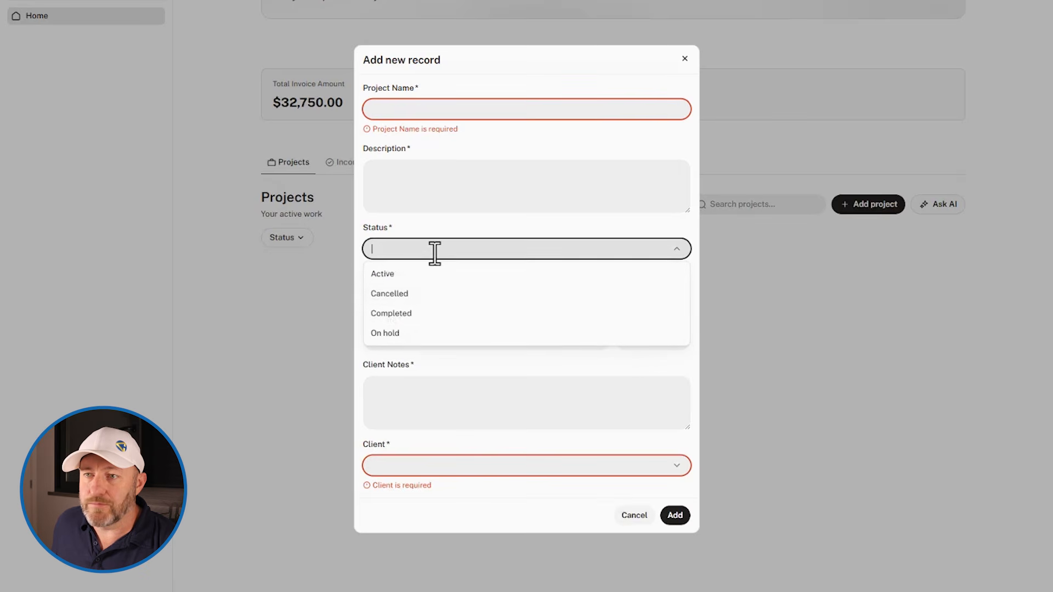
{"action": "left_click", "coordinate": [731, 146]}
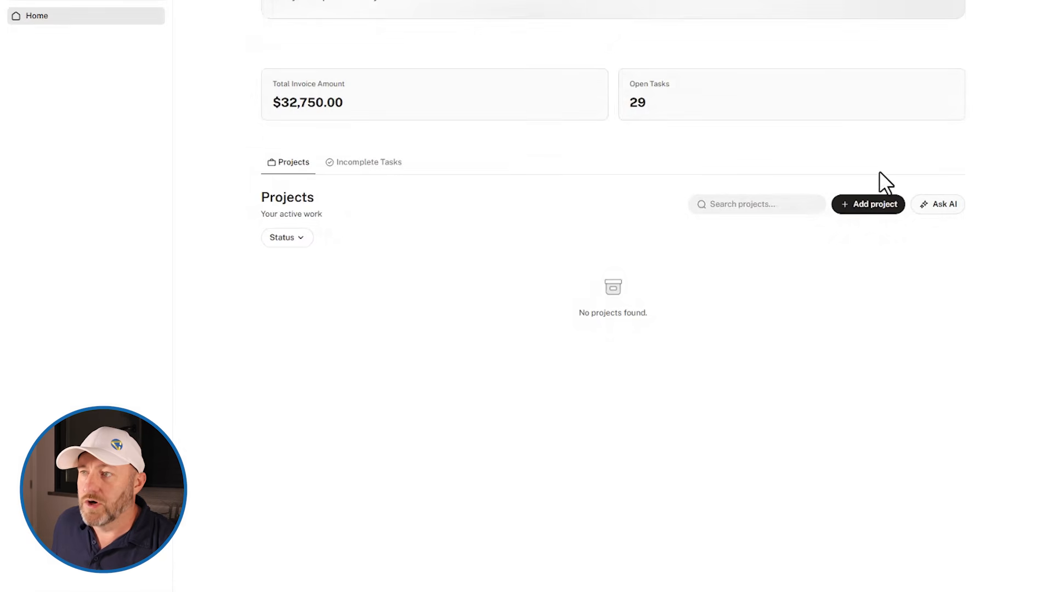
Check the AI assistant's suggested questions and the status filter of the Projects list, closing both without using them
{"action": "left_click", "coordinate": [934, 208]}
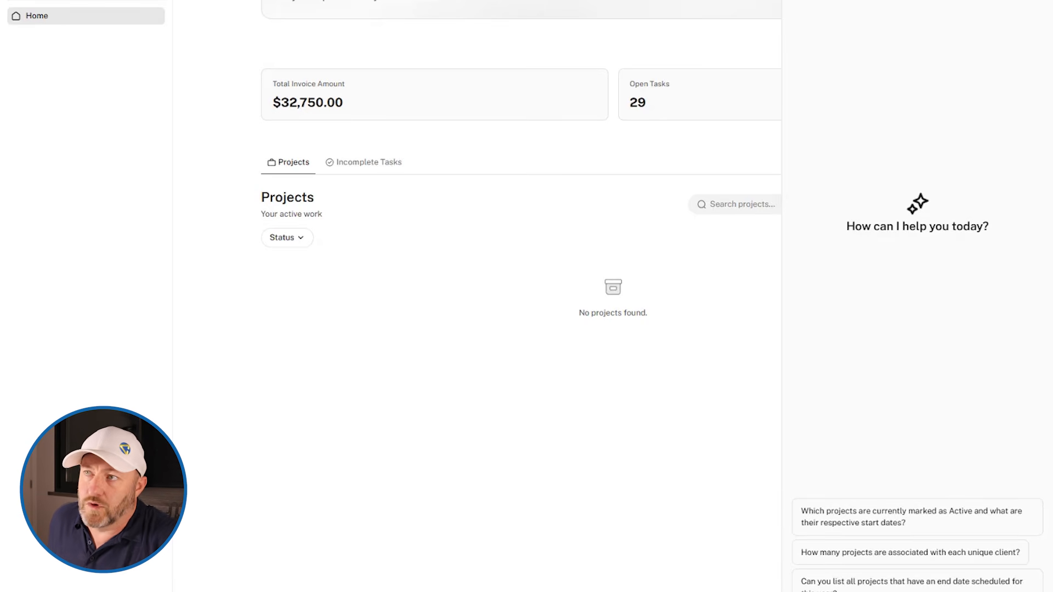
{"action": "key", "text": "Escape"}
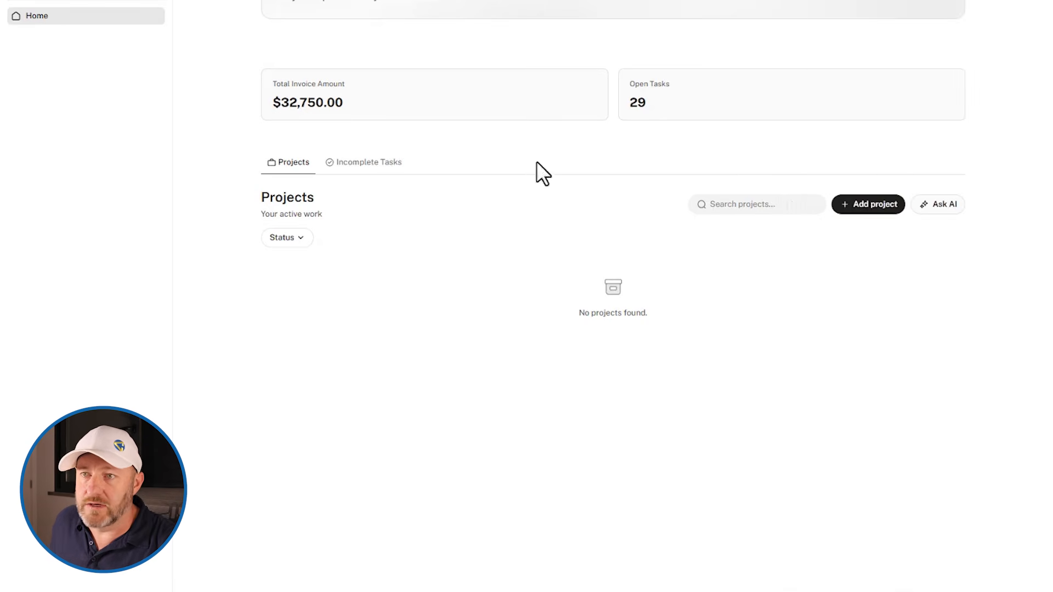
{"action": "left_click", "coordinate": [294, 239]}
{"action": "left_click", "coordinate": [376, 252]}
Review the Home page's incomplete tasks, including their due dates, priorities, statuses and linked projects
{"action": "left_click", "coordinate": [357, 162]}
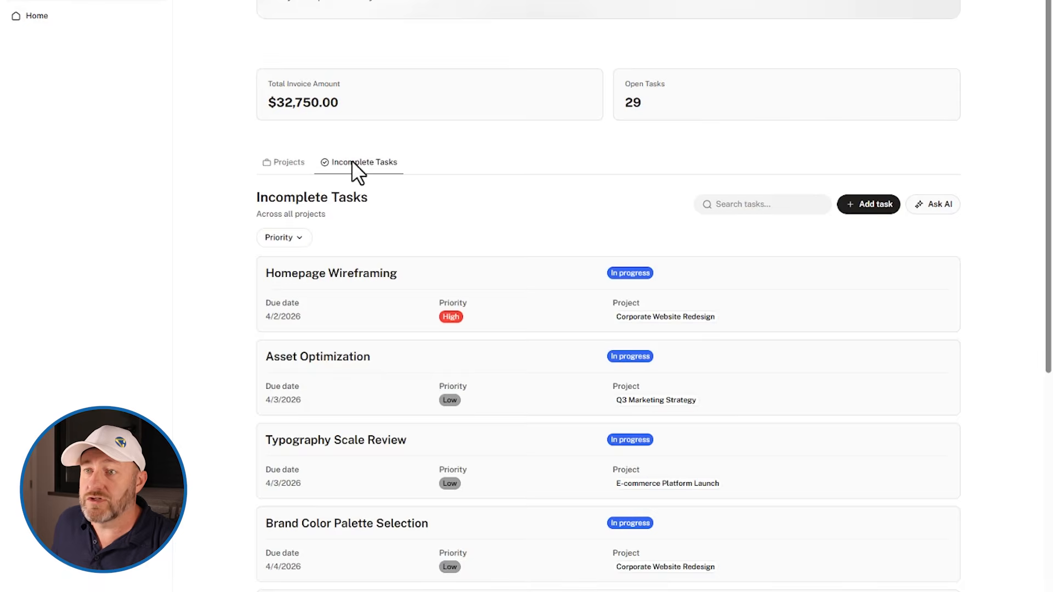
{"action": "scroll", "coordinate": [575, 213], "scroll_direction": "down", "scroll_amount": 2}
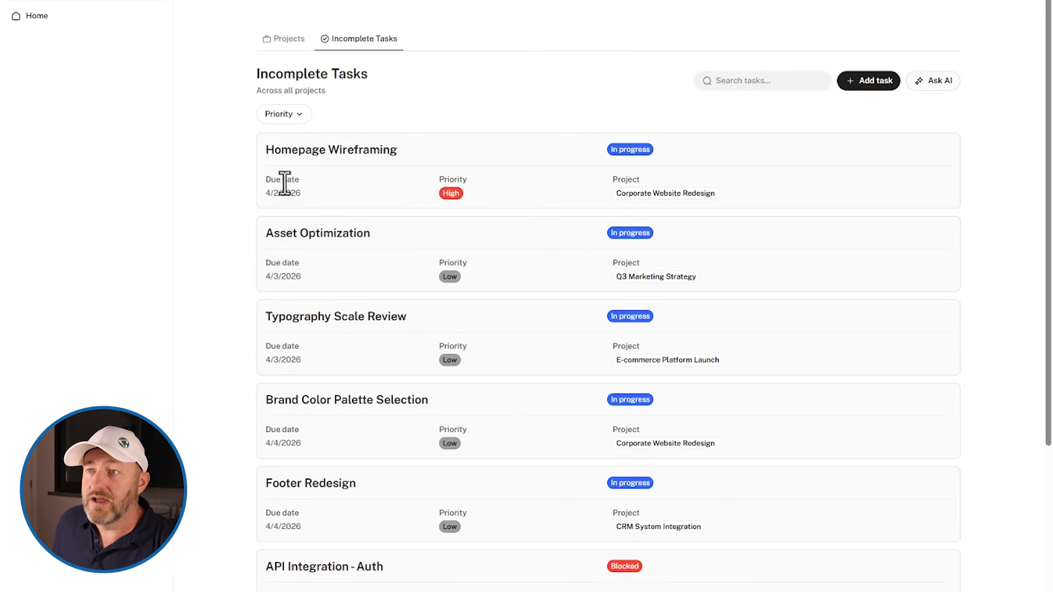
{"action": "scroll", "coordinate": [577, 355], "scroll_direction": "down", "scroll_amount": 3}
{"action": "scroll", "coordinate": [527, 296], "scroll_direction": "up", "scroll_amount": 2}
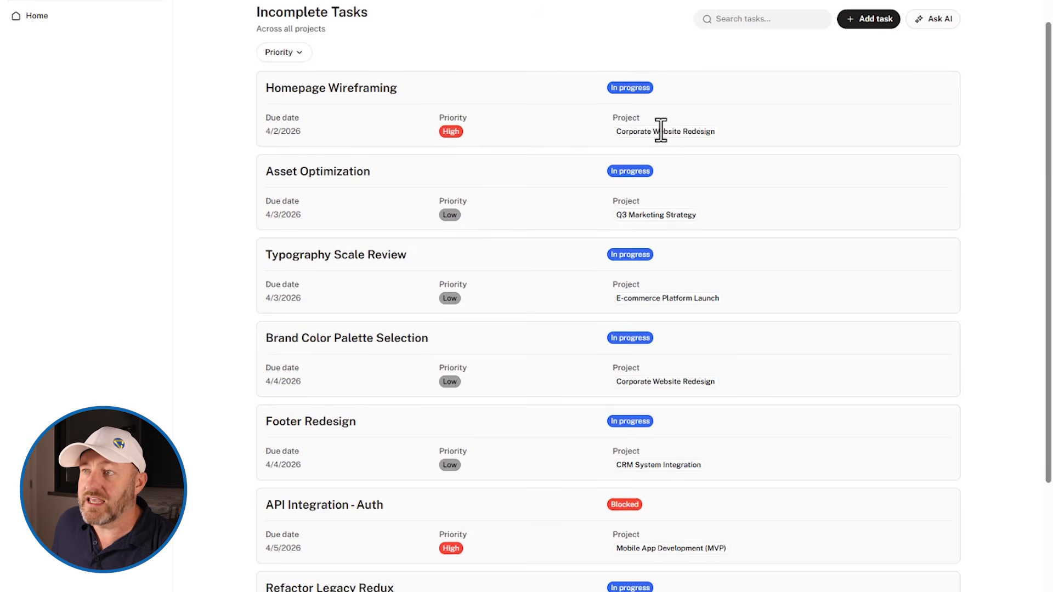
{"action": "scroll", "coordinate": [562, 162], "scroll_direction": "down", "scroll_amount": 5}
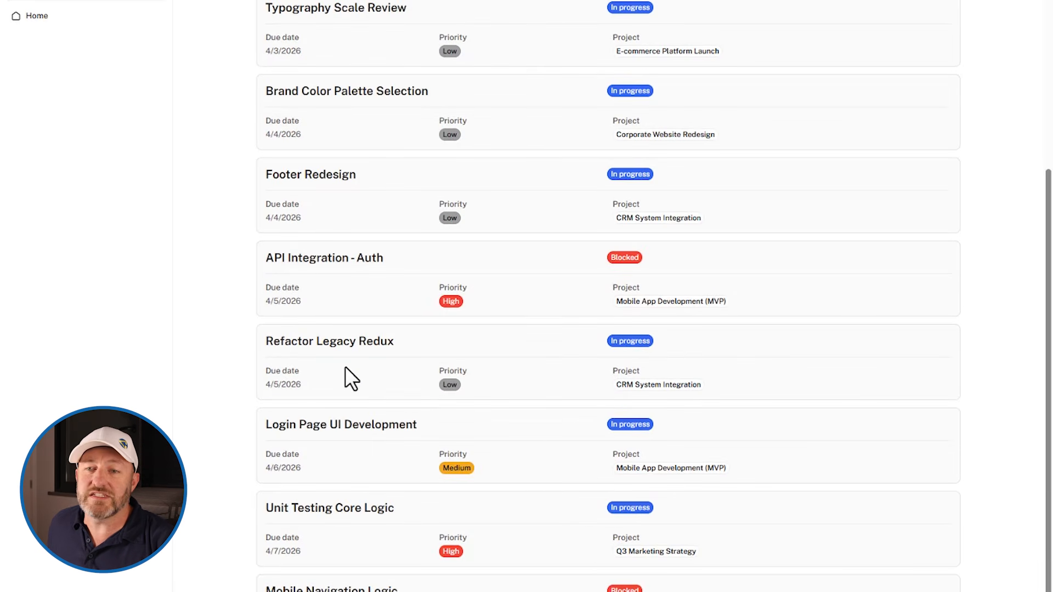
{"action": "scroll", "coordinate": [344, 367], "scroll_direction": "down", "scroll_amount": 1}
{"action": "scroll", "coordinate": [344, 367], "scroll_direction": "up", "scroll_amount": 7}
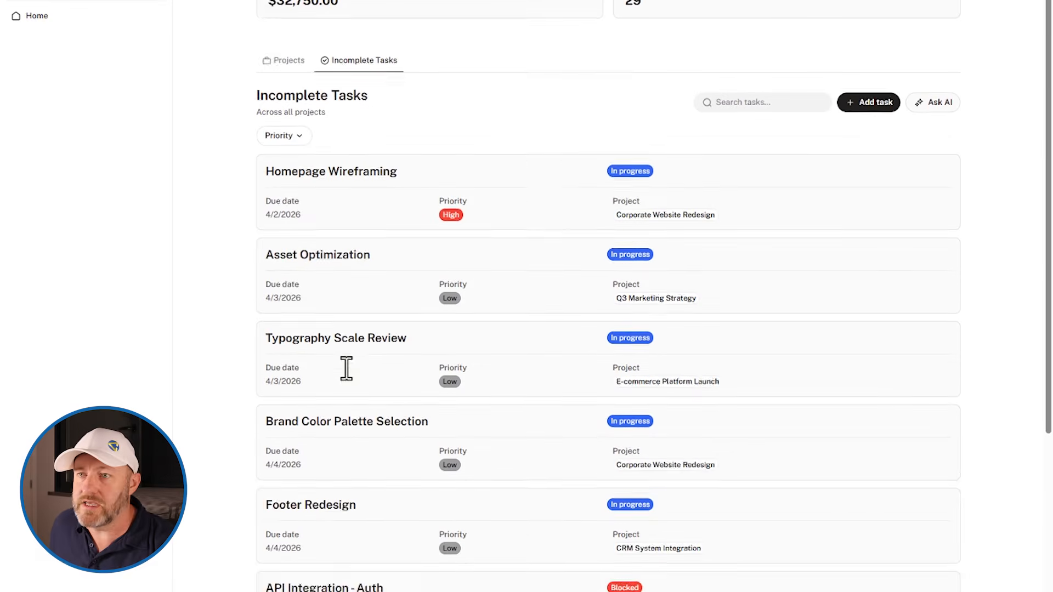
{"action": "scroll", "coordinate": [346, 368], "scroll_direction": "up", "scroll_amount": 2}
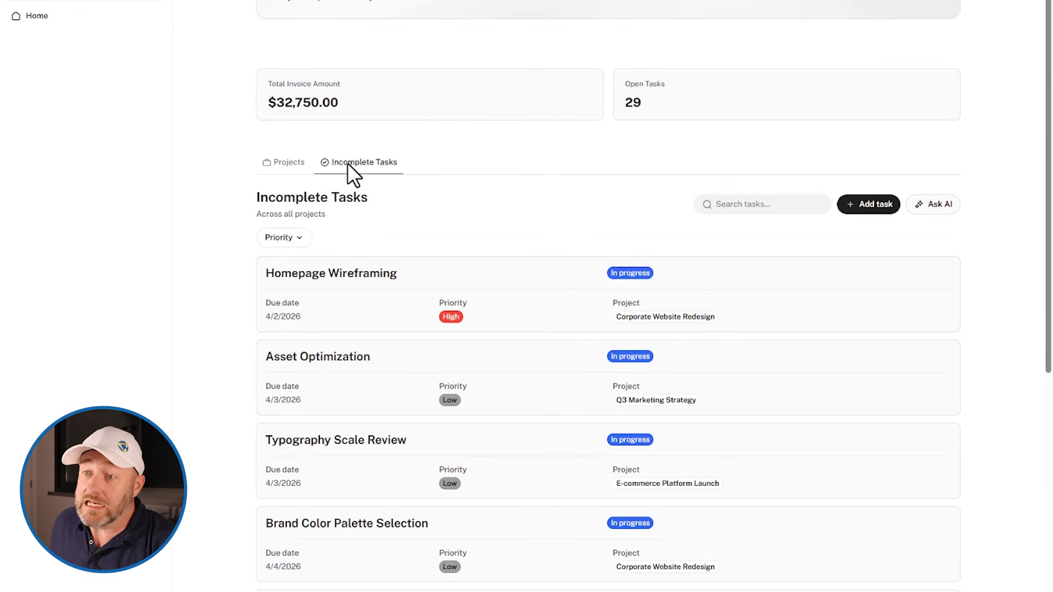
Open the CRM System Integration project from the Overview page and view its Refactor Legacy Redux task
{"action": "scroll", "coordinate": [496, 173], "scroll_direction": "up", "scroll_amount": 3}
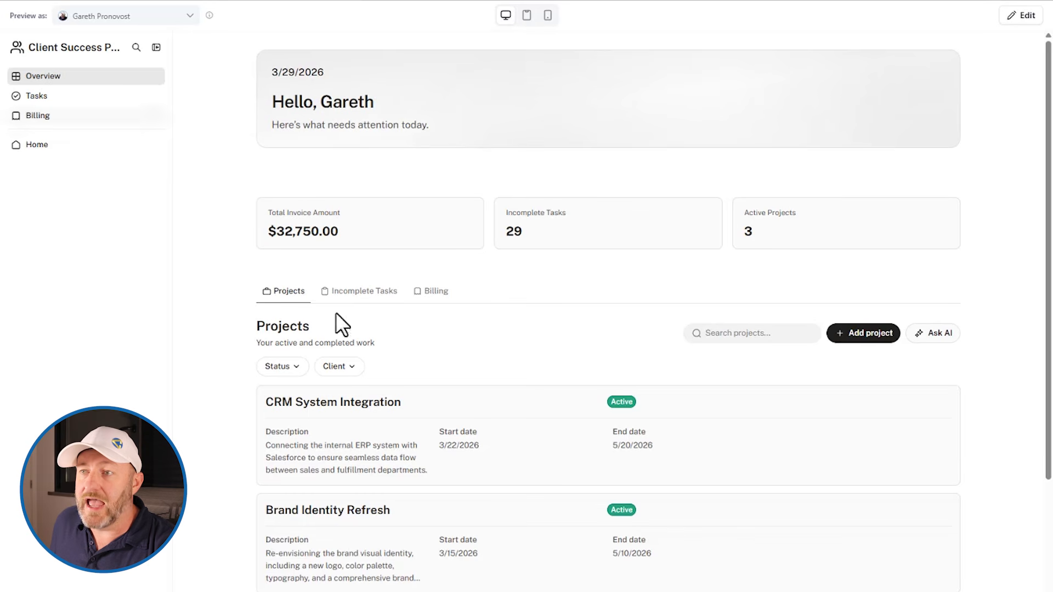
{"action": "left_click", "coordinate": [345, 418]}
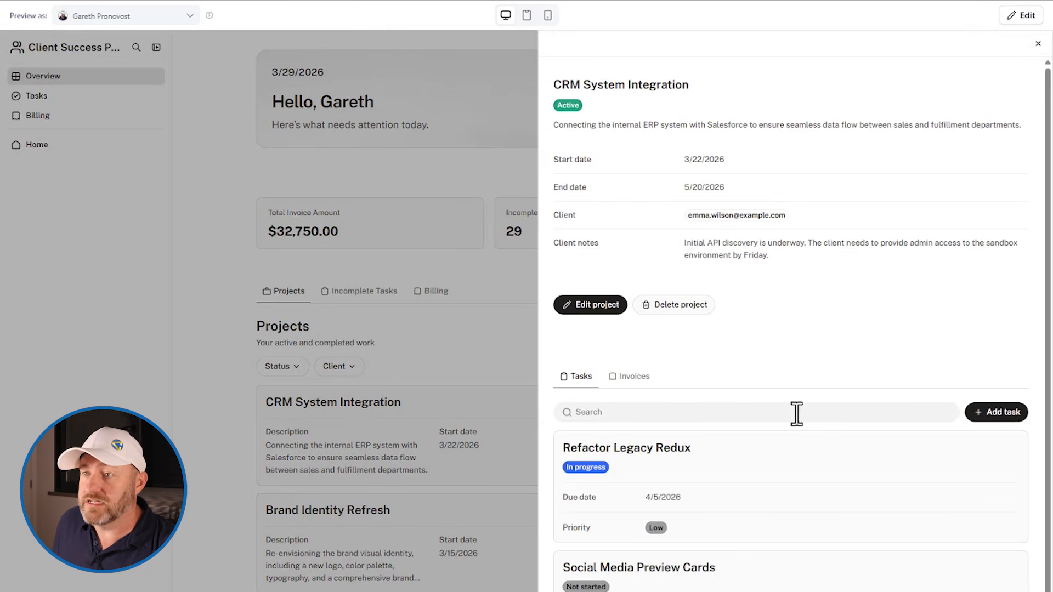
{"action": "left_click", "coordinate": [733, 529]}
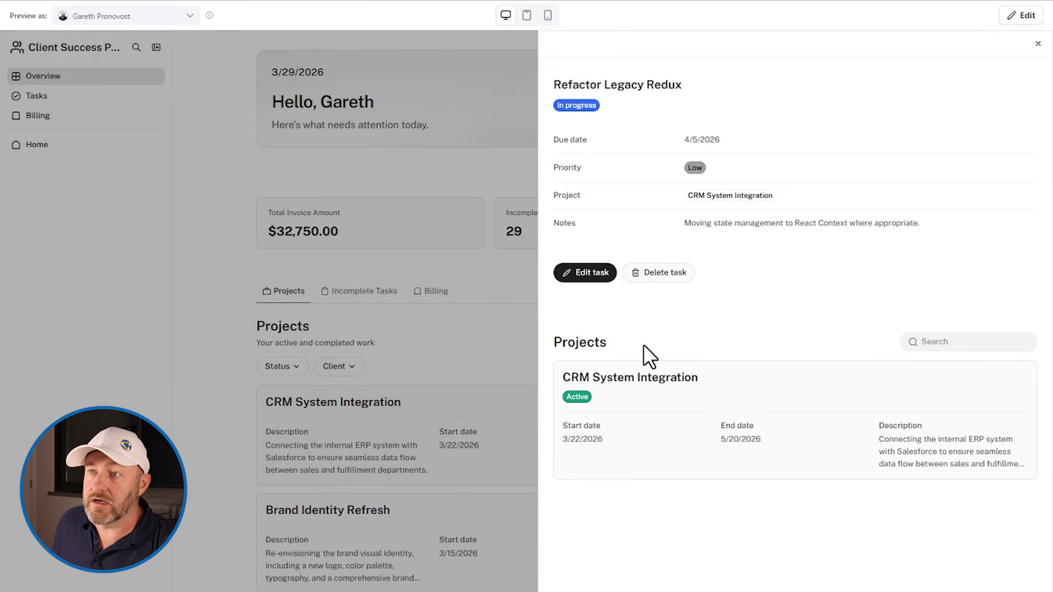
Examine the status, due date and priority fields in the task's edit form, and close it and the task details unchanged
{"action": "left_click", "coordinate": [595, 272]}
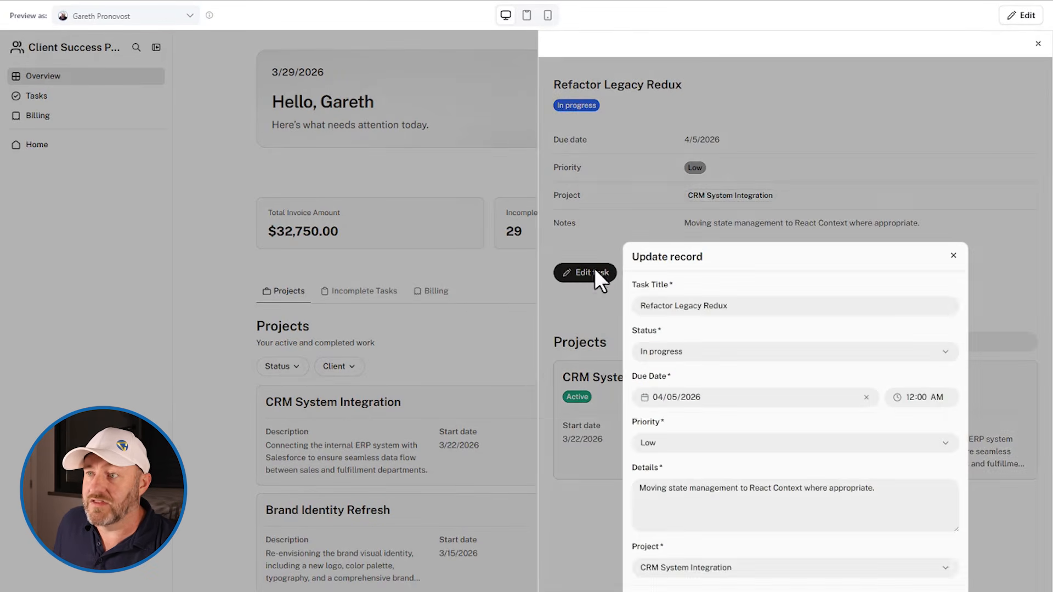
{"action": "left_click", "coordinate": [732, 352]}
{"action": "left_click", "coordinate": [736, 329]}
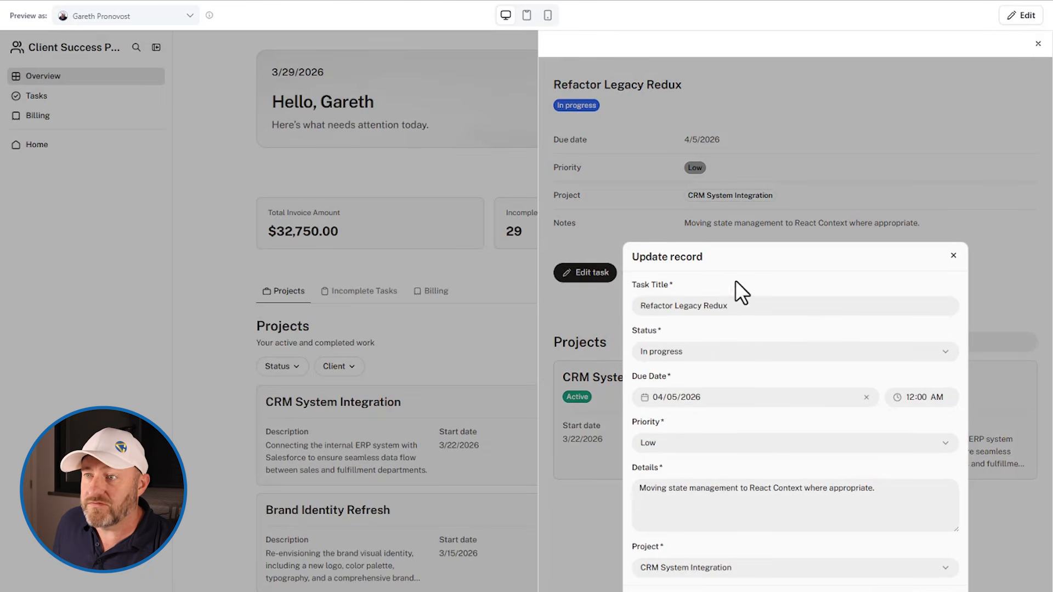
{"action": "left_click", "coordinate": [700, 400]}
{"action": "left_click", "coordinate": [713, 376]}
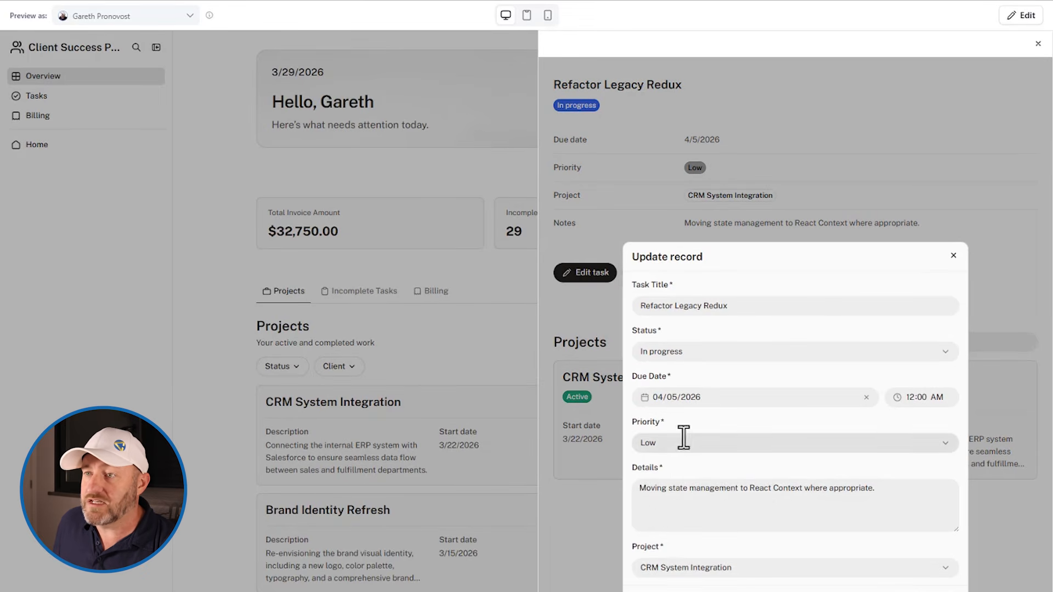
{"action": "left_click", "coordinate": [589, 307]}
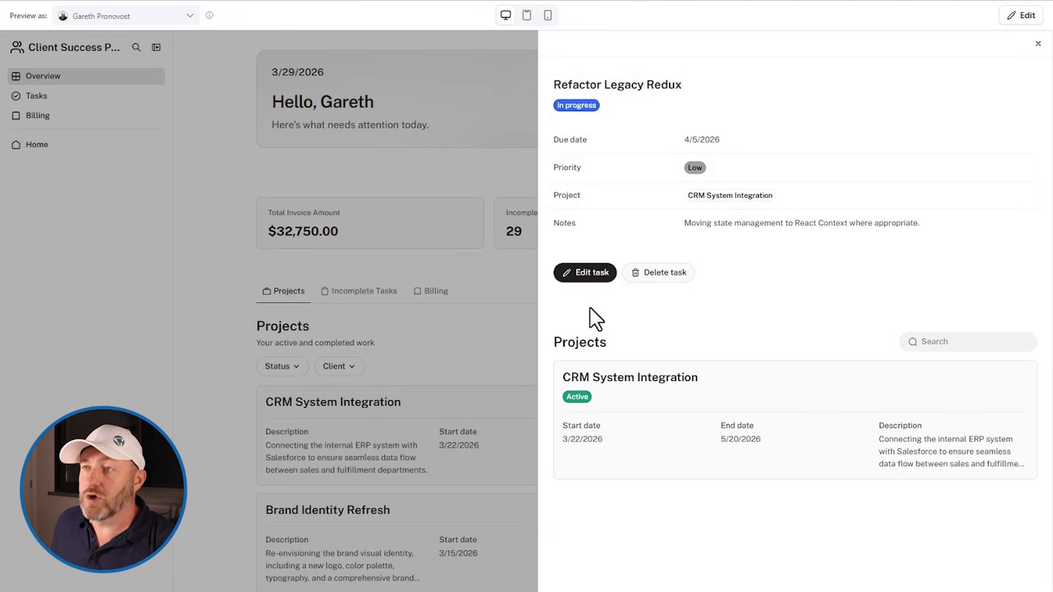
{"action": "left_click", "coordinate": [497, 295]}
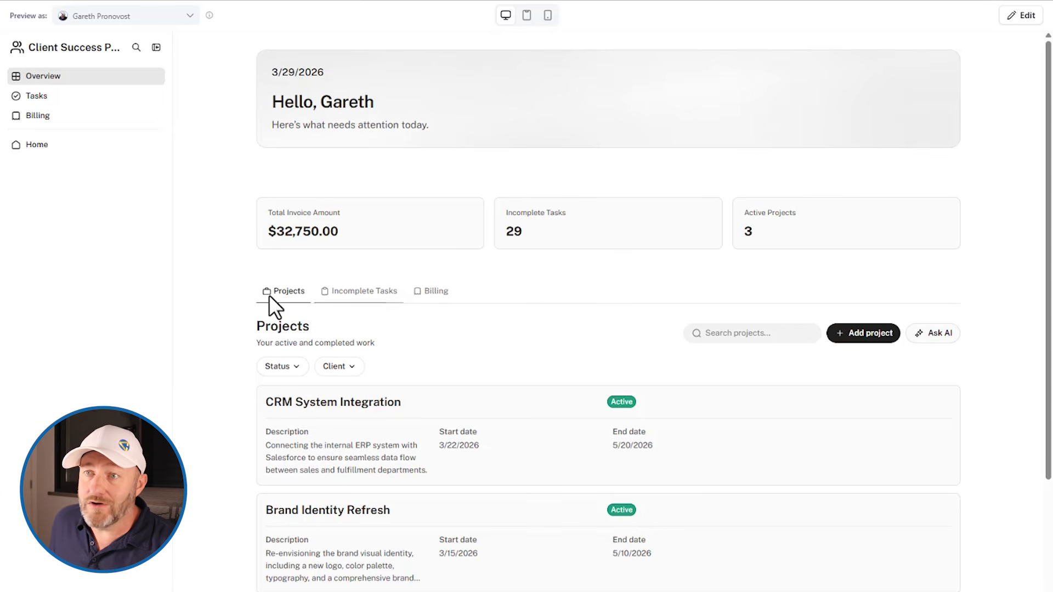
Examine the new invoice form's amount, status and project fields under Billing, and close it without adding a record
{"action": "left_click", "coordinate": [429, 292]}
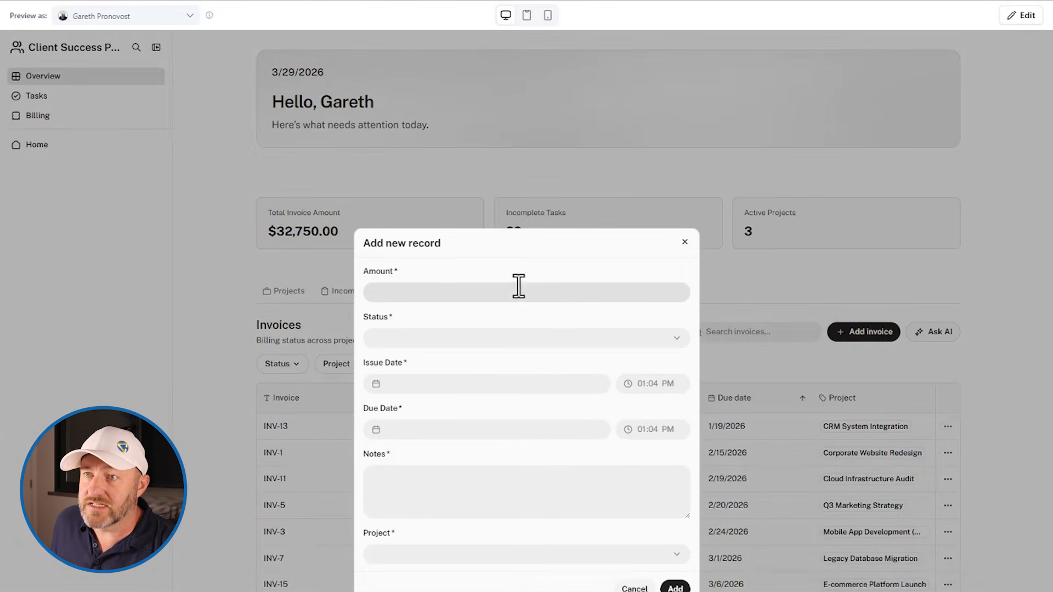
{"action": "left_click", "coordinate": [483, 292]}
{"action": "left_click", "coordinate": [467, 337]}
{"action": "left_click", "coordinate": [473, 321]}
{"action": "left_click", "coordinate": [463, 570]}
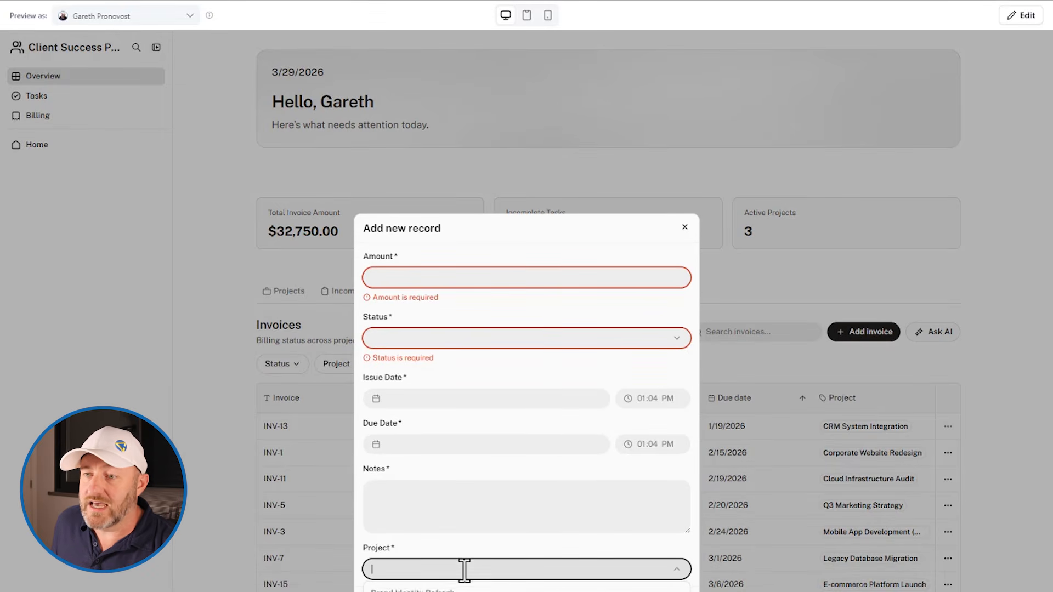
{"action": "left_click", "coordinate": [647, 365]}
{"action": "left_click", "coordinate": [708, 282]}
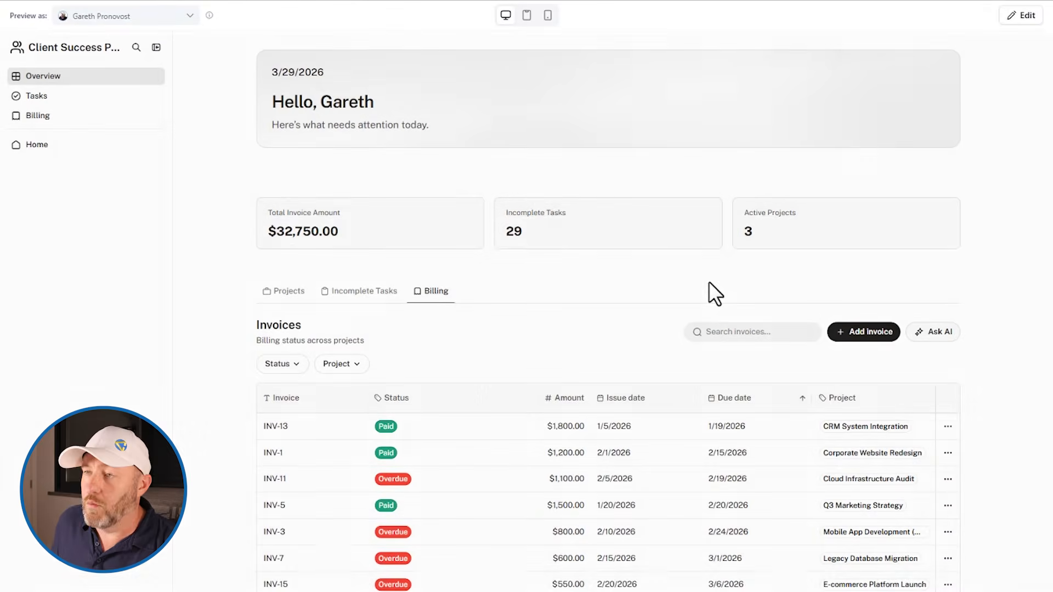
Look through the invoices table down to the end of the Overview page and return to the summary figures
{"action": "scroll", "coordinate": [435, 411], "scroll_direction": "down", "scroll_amount": 1}
{"action": "scroll", "coordinate": [436, 411], "scroll_direction": "down", "scroll_amount": 6}
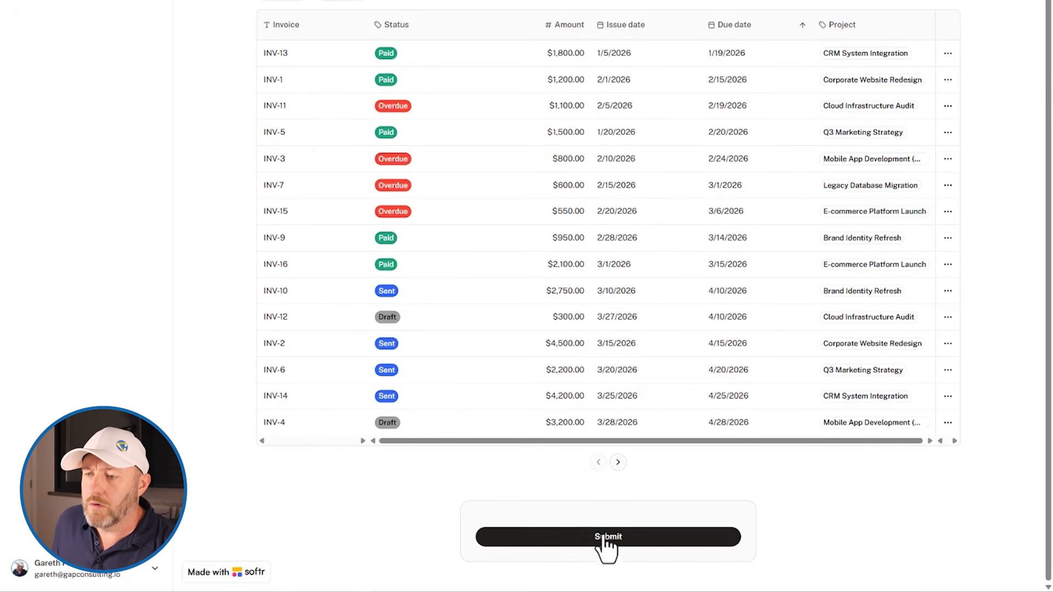
{"action": "scroll", "coordinate": [592, 516], "scroll_direction": "up", "scroll_amount": 3}
{"action": "scroll", "coordinate": [588, 512], "scroll_direction": "down", "scroll_amount": 3}
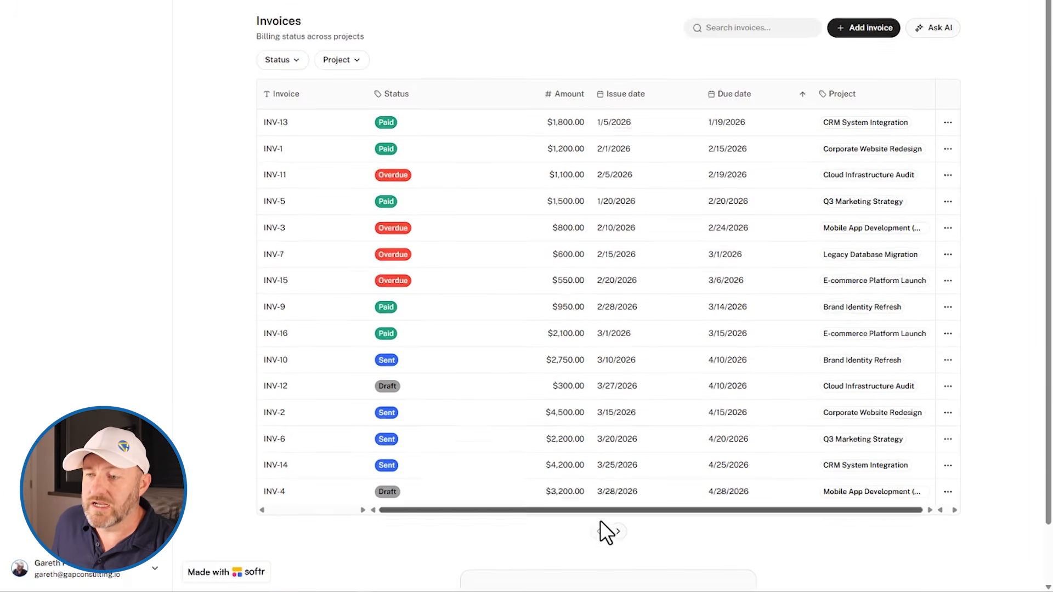
{"action": "scroll", "coordinate": [590, 537], "scroll_direction": "up", "scroll_amount": 8}
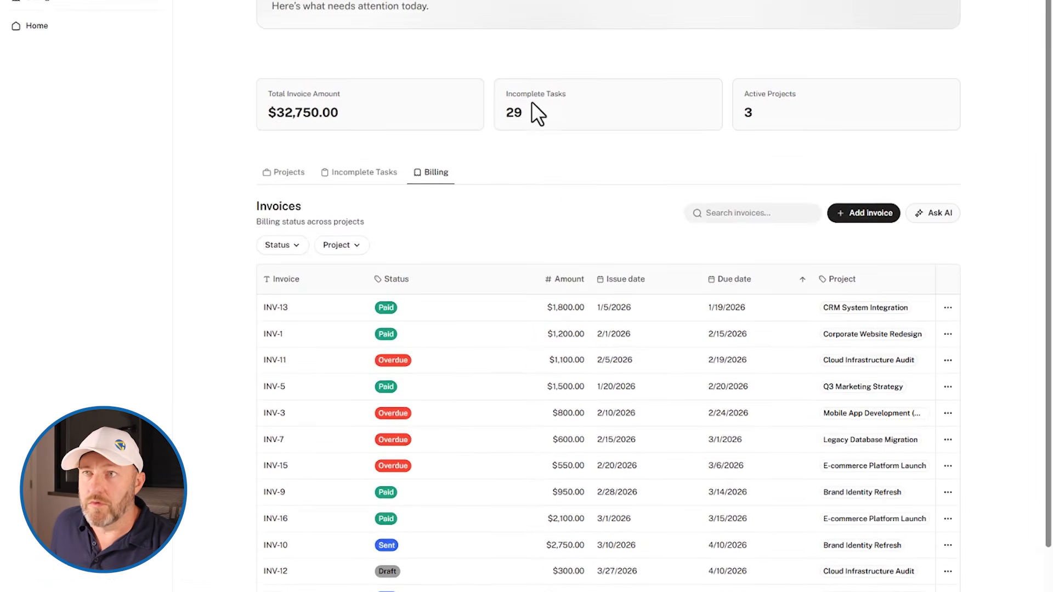
Switch the preview to the first listed user with the Client role and acknowledge the preview notice
{"action": "left_click", "coordinate": [119, 17]}
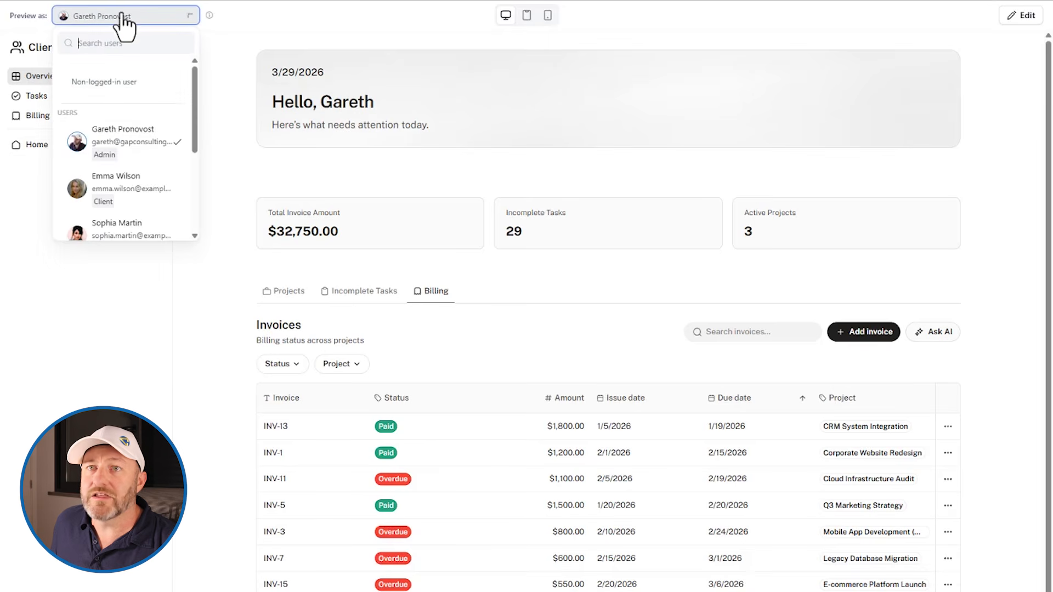
{"action": "left_click", "coordinate": [115, 189]}
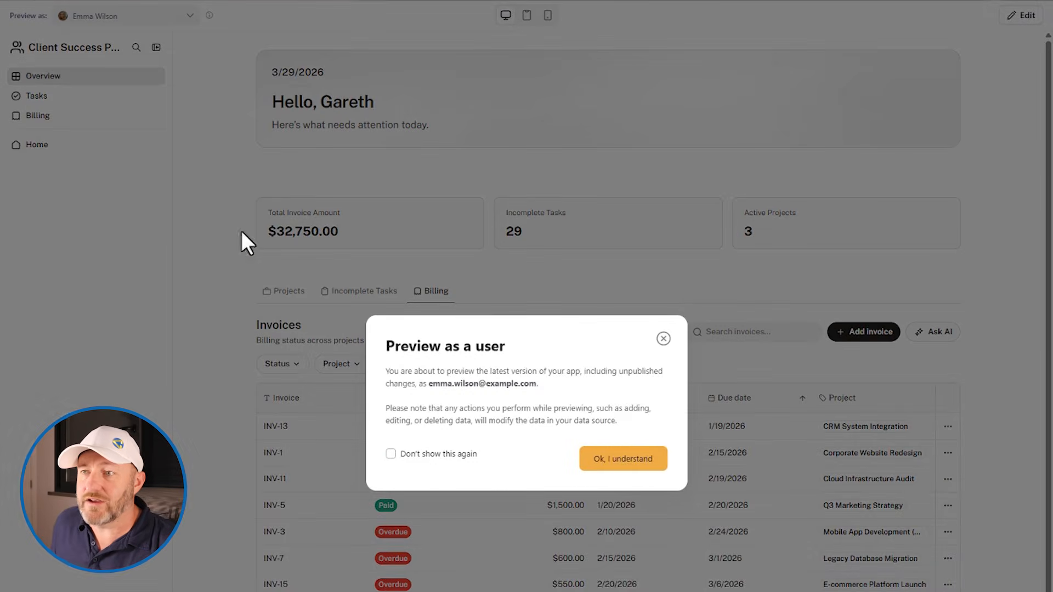
{"action": "left_click", "coordinate": [623, 464]}
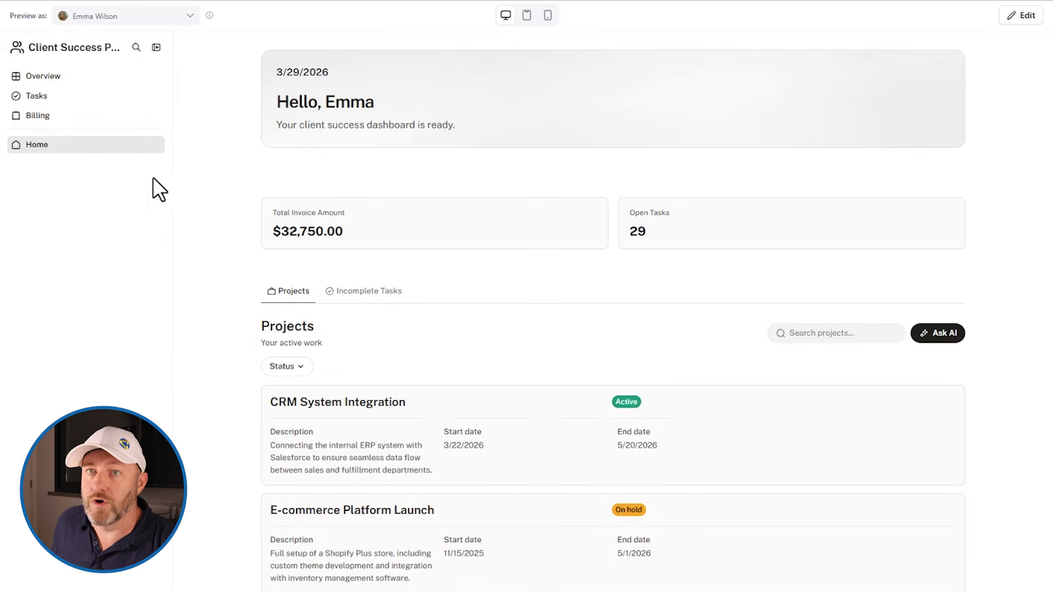
Check the client's view of the Overview page, including the details of the CRM System Integration and Brand Identity Refresh projects
{"action": "left_click", "coordinate": [48, 74]}
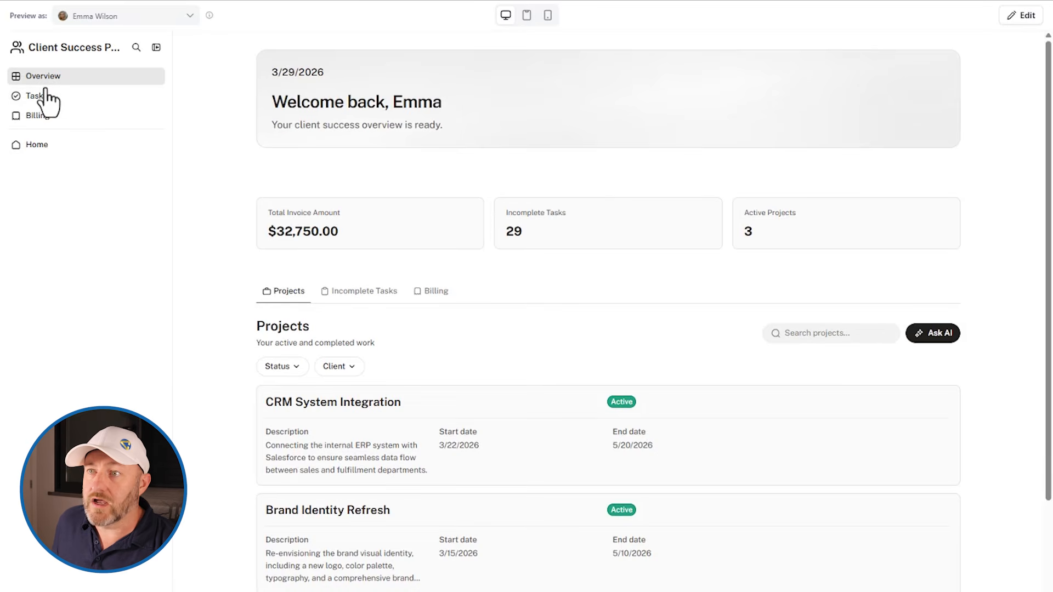
{"action": "left_click", "coordinate": [853, 331]}
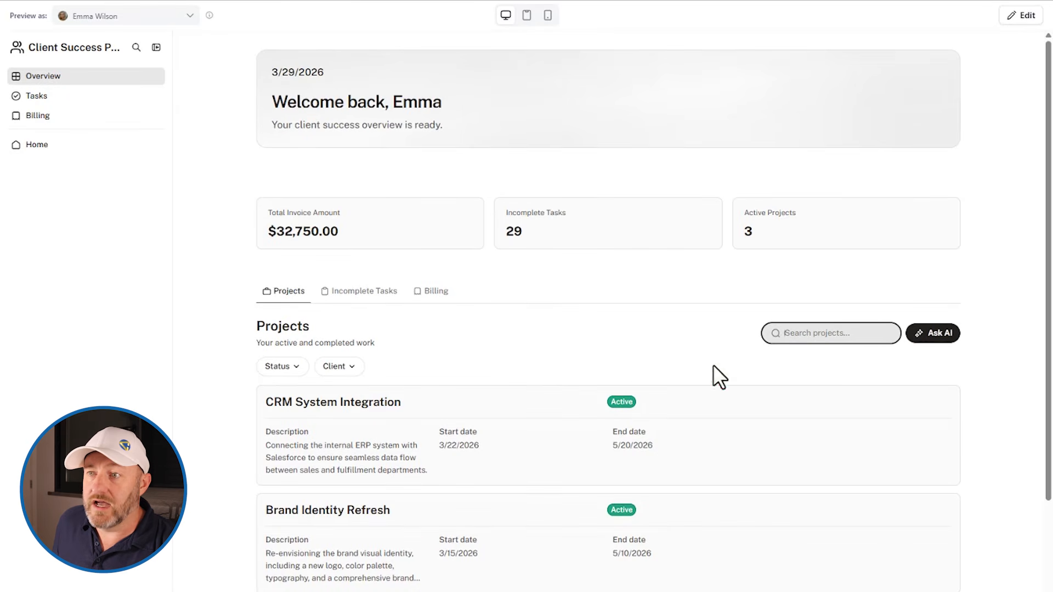
{"action": "left_click", "coordinate": [341, 407]}
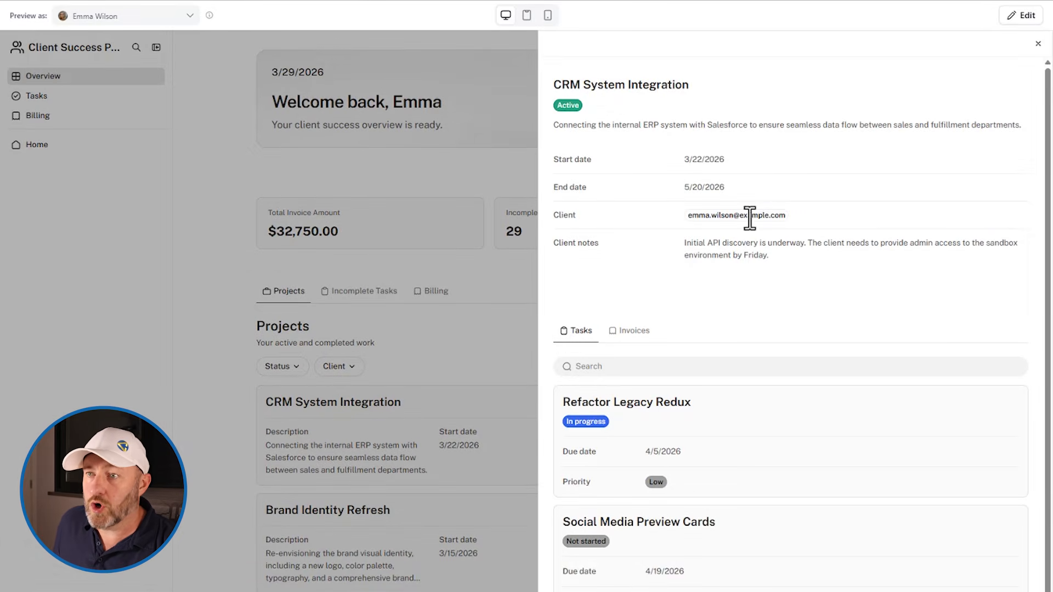
{"action": "left_click", "coordinate": [448, 323]}
{"action": "left_click", "coordinate": [332, 526]}
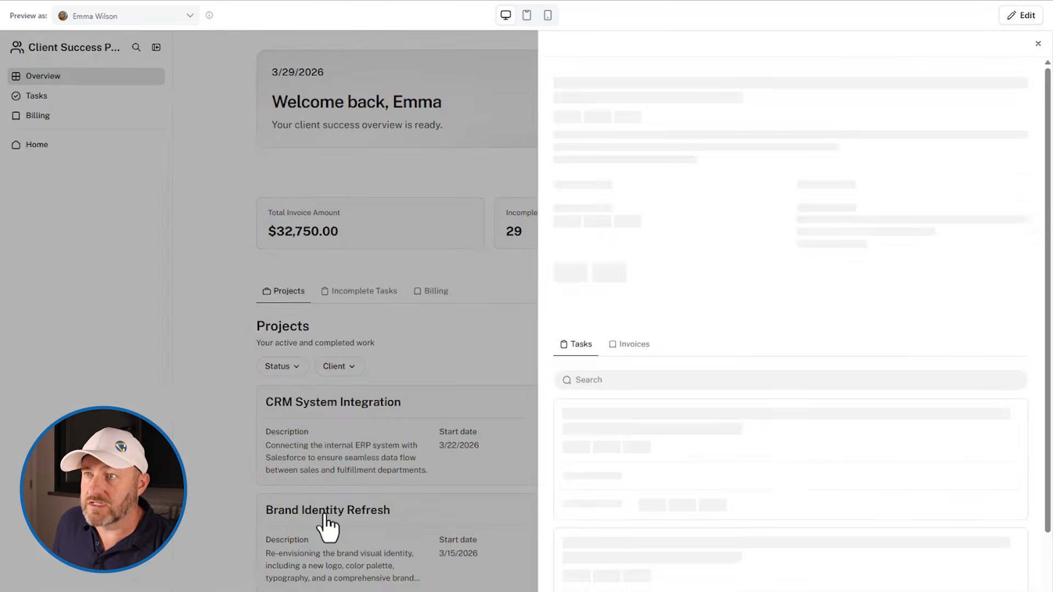
{"action": "left_click", "coordinate": [462, 340]}
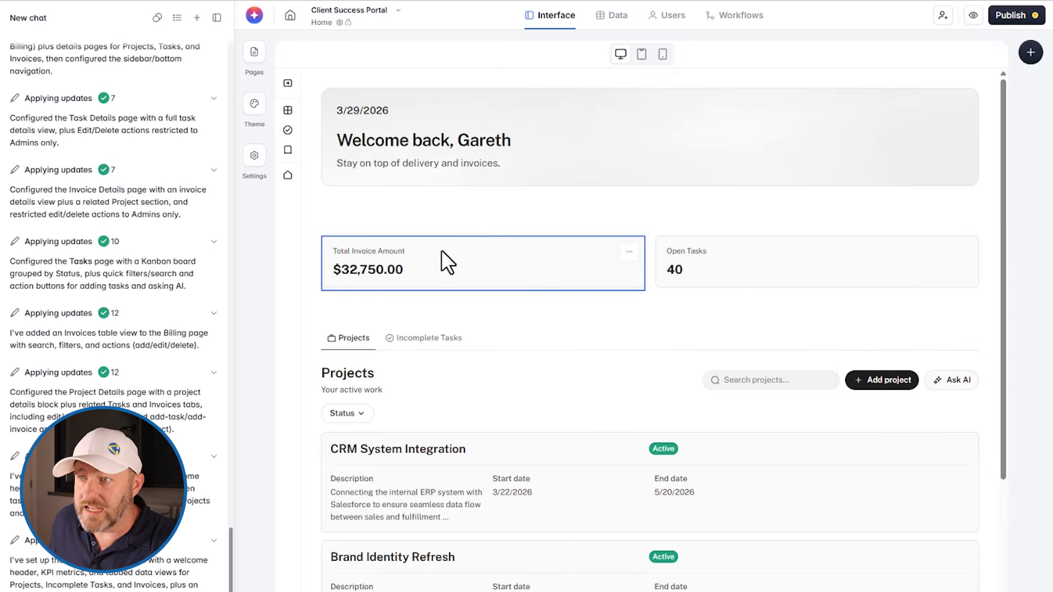
Inspect the data source and conditional filters of the Home page's Projects list block in the editor
{"action": "left_click", "coordinate": [546, 386]}
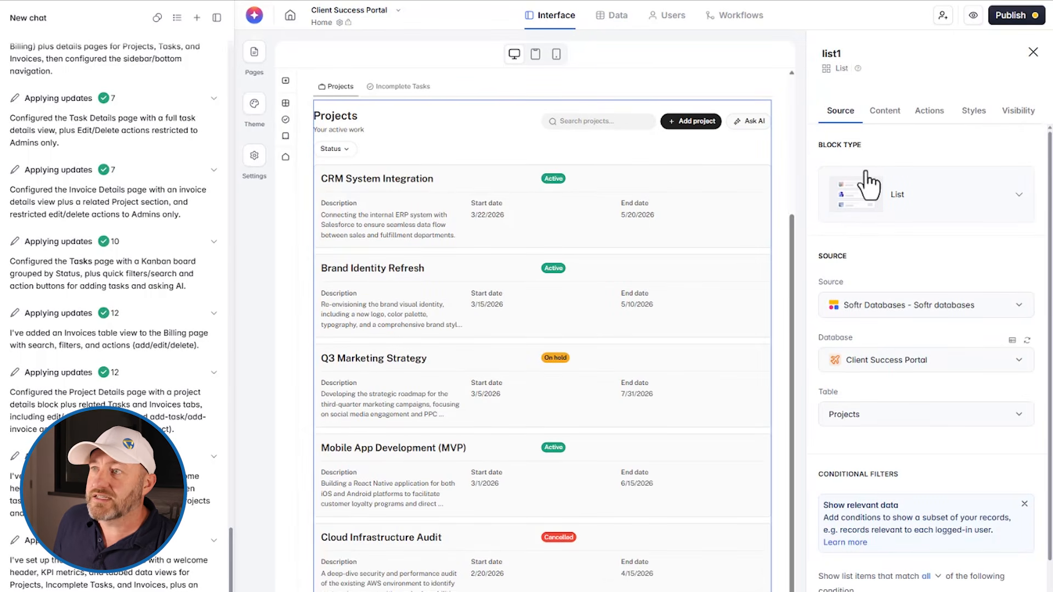
{"action": "scroll", "coordinate": [915, 433], "scroll_direction": "down", "scroll_amount": 1}
{"action": "scroll", "coordinate": [914, 433], "scroll_direction": "down", "scroll_amount": 3}
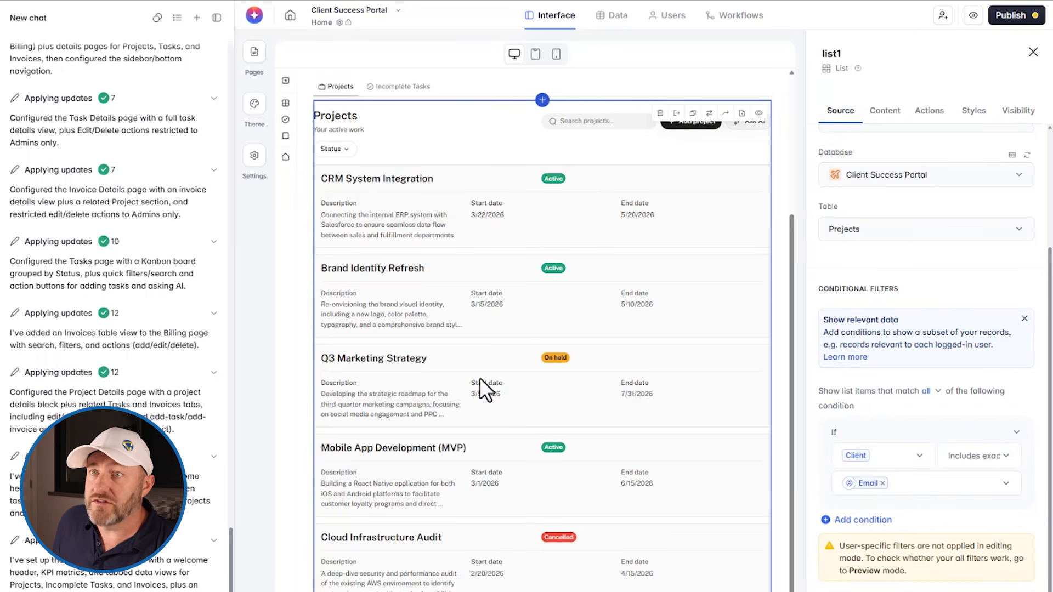
Open the Overview page in the editor from the list of app pages
{"action": "scroll", "coordinate": [400, 292], "scroll_direction": "up", "scroll_amount": 5}
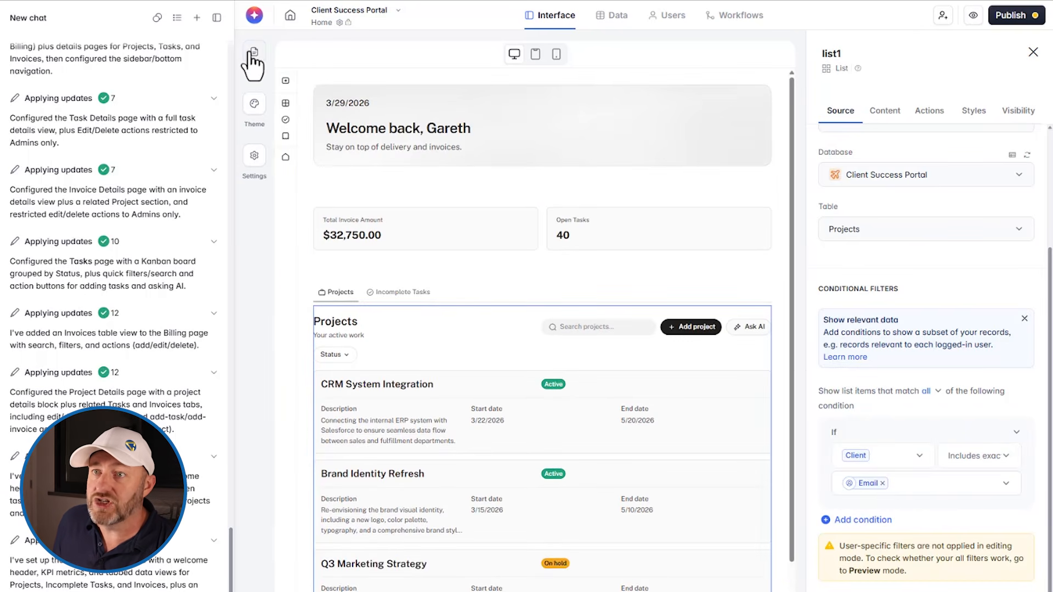
{"action": "left_click", "coordinate": [252, 52]}
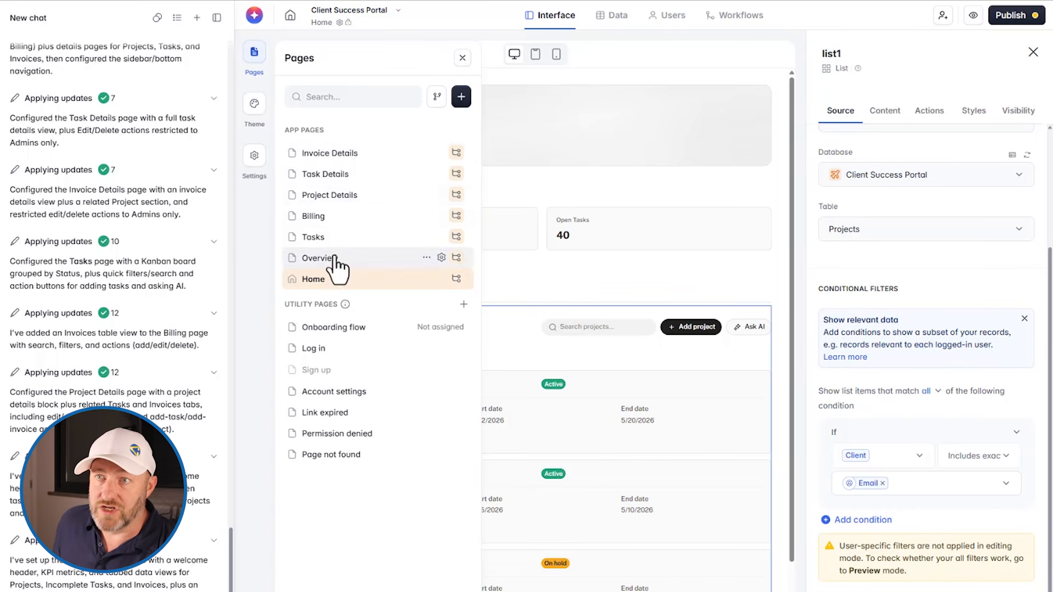
{"action": "left_click", "coordinate": [317, 258]}
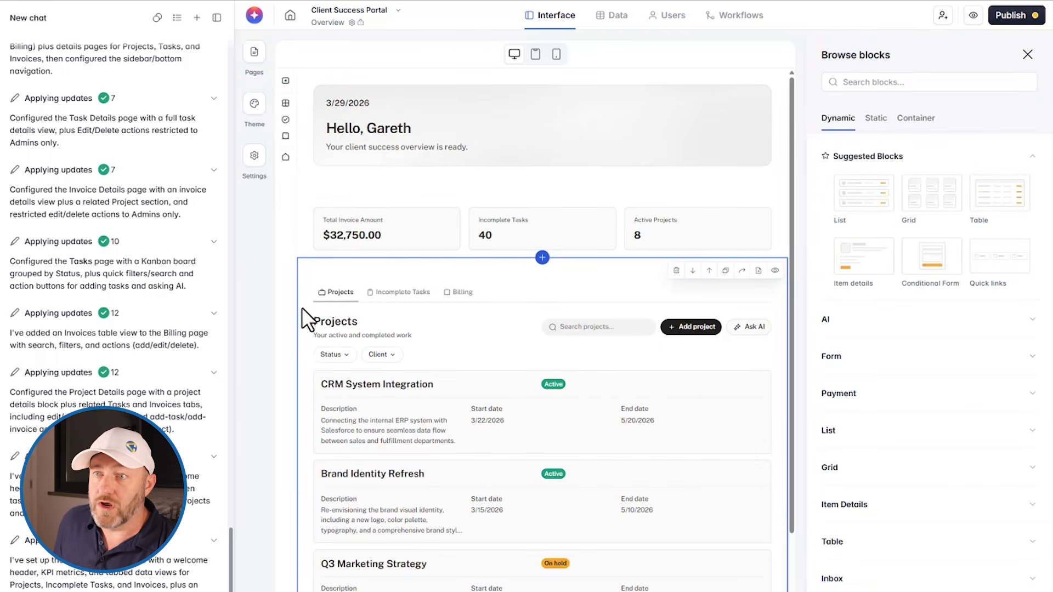
Inspect the Overview page's Projects list block, including its data source and the fields offered for a conditional filter
{"action": "left_click", "coordinate": [430, 326]}
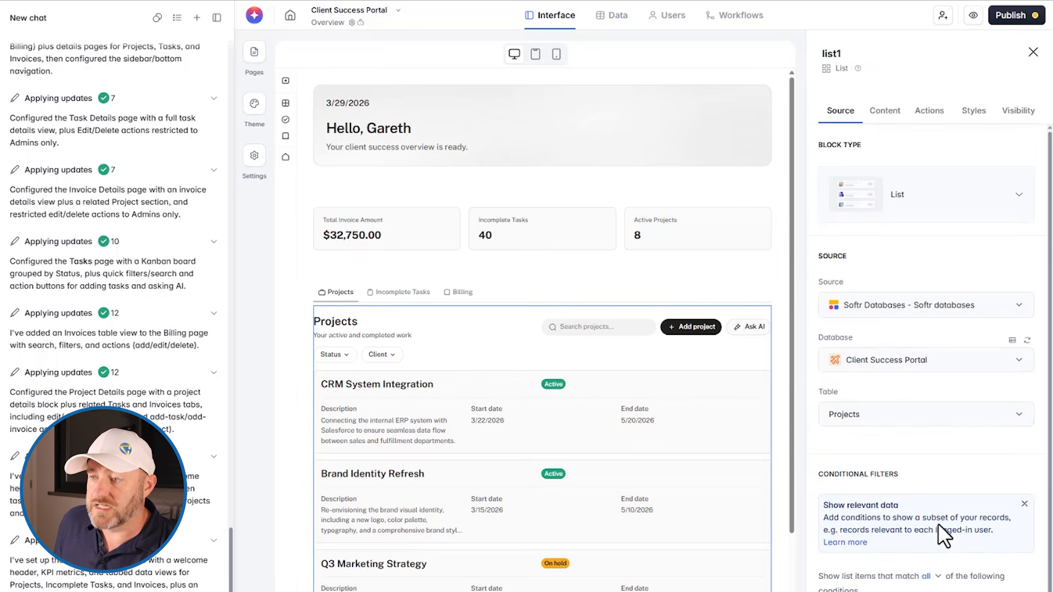
{"action": "scroll", "coordinate": [937, 527], "scroll_direction": "down", "scroll_amount": 3}
{"action": "scroll", "coordinate": [910, 384], "scroll_direction": "up", "scroll_amount": 1}
{"action": "left_click", "coordinate": [863, 500]}
{"action": "left_click", "coordinate": [886, 529]}
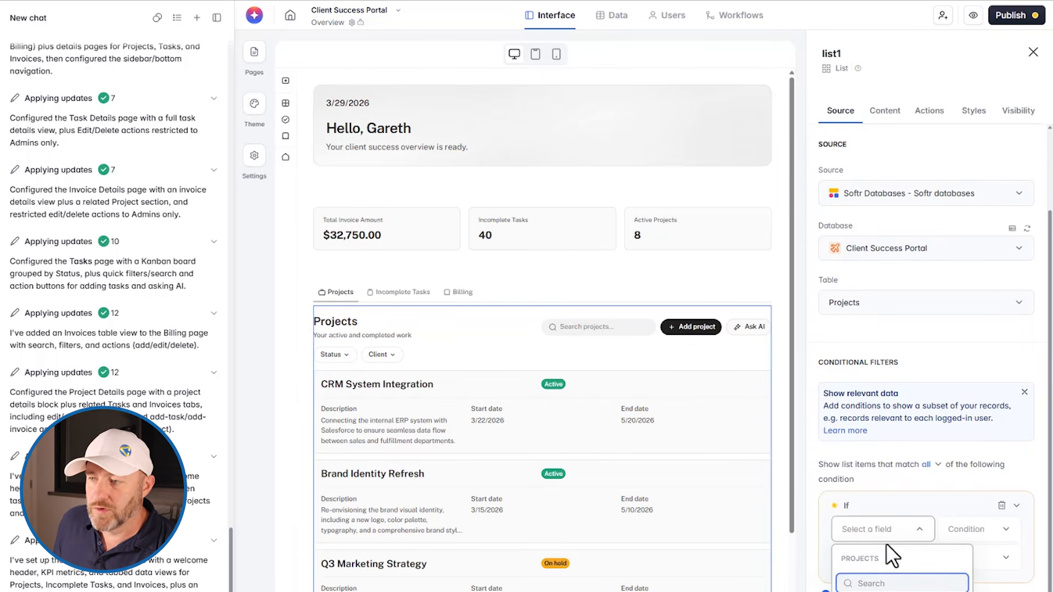
{"action": "double_click", "coordinate": [880, 581]}
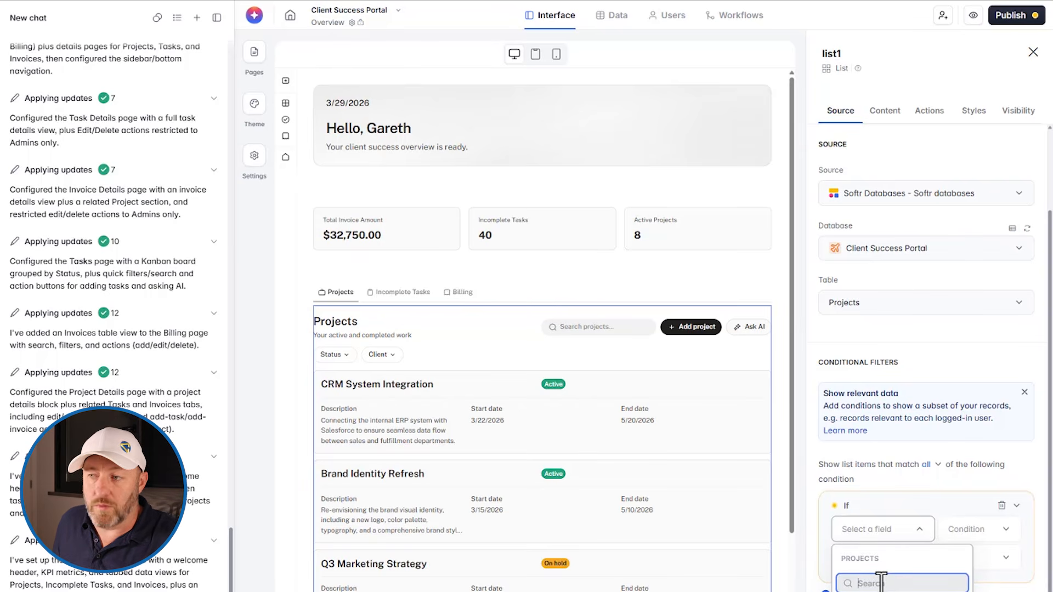
{"action": "left_click", "coordinate": [923, 486]}
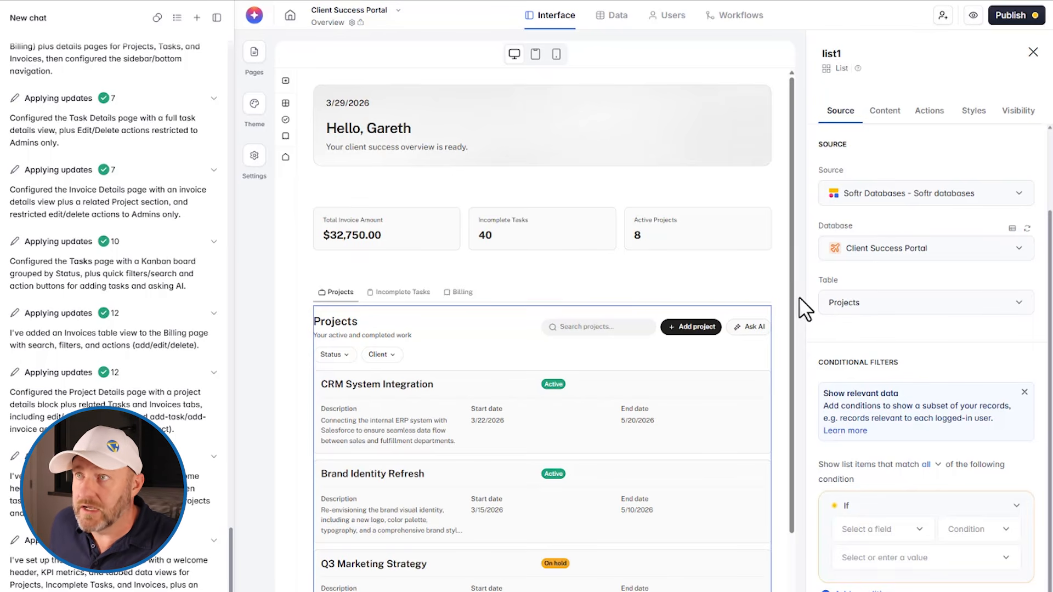
Review the Projects and Users tables of the Client Success Portal database with the AI chat hidden
{"action": "left_click", "coordinate": [611, 23]}
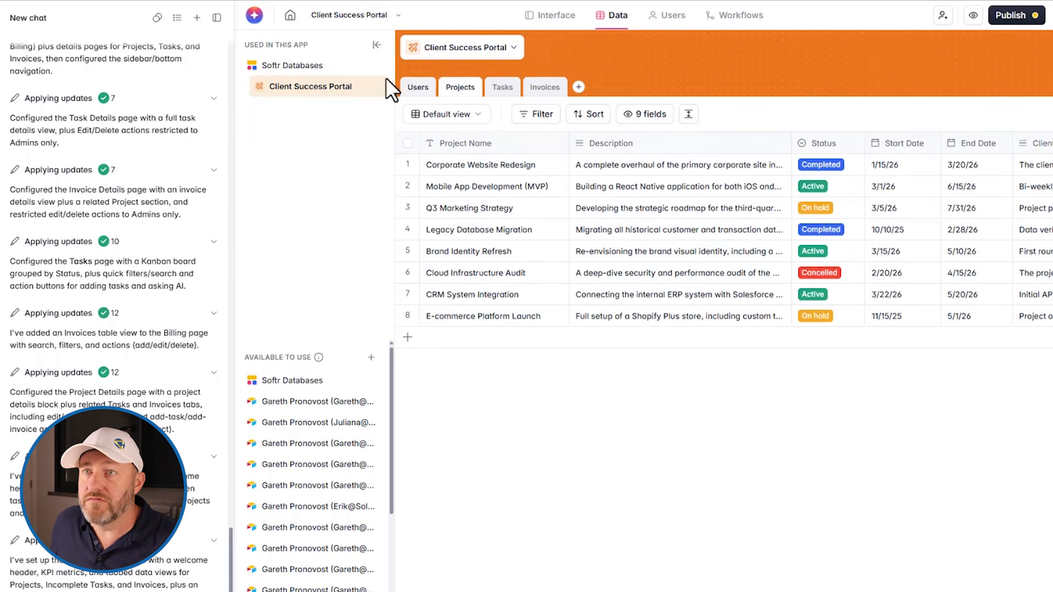
{"action": "left_click", "coordinate": [216, 23]}
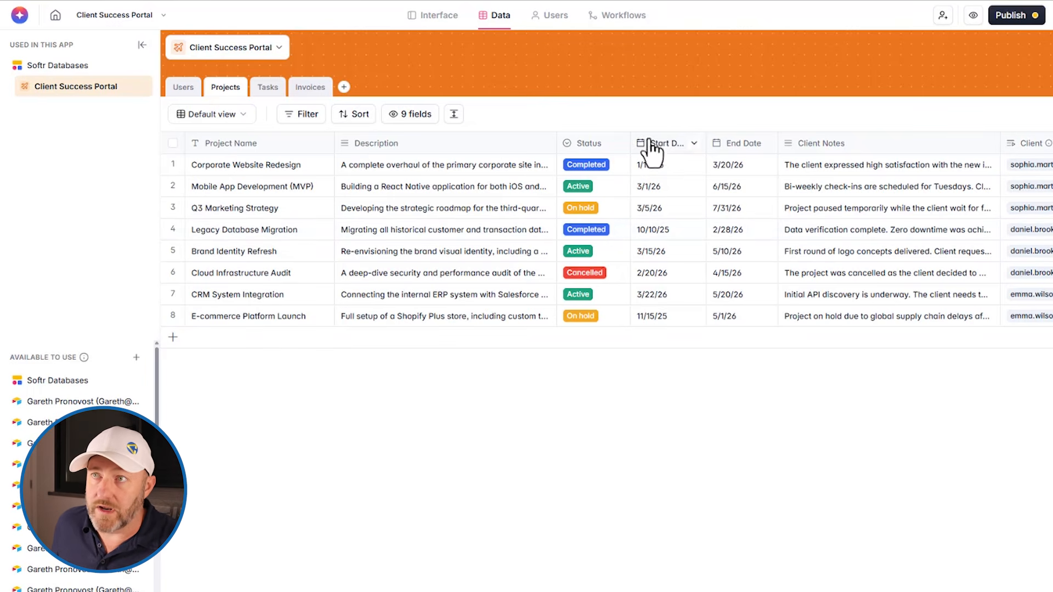
{"action": "left_click", "coordinate": [183, 87]}
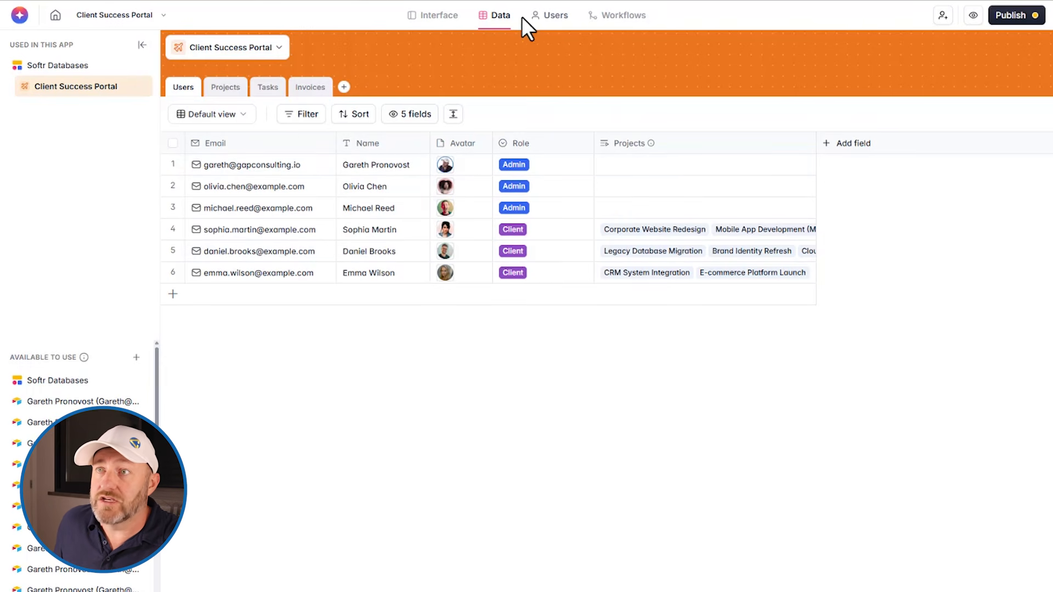
Review the app's user accounts and its workflows, and bring the AI chat back
{"action": "left_click", "coordinate": [544, 16]}
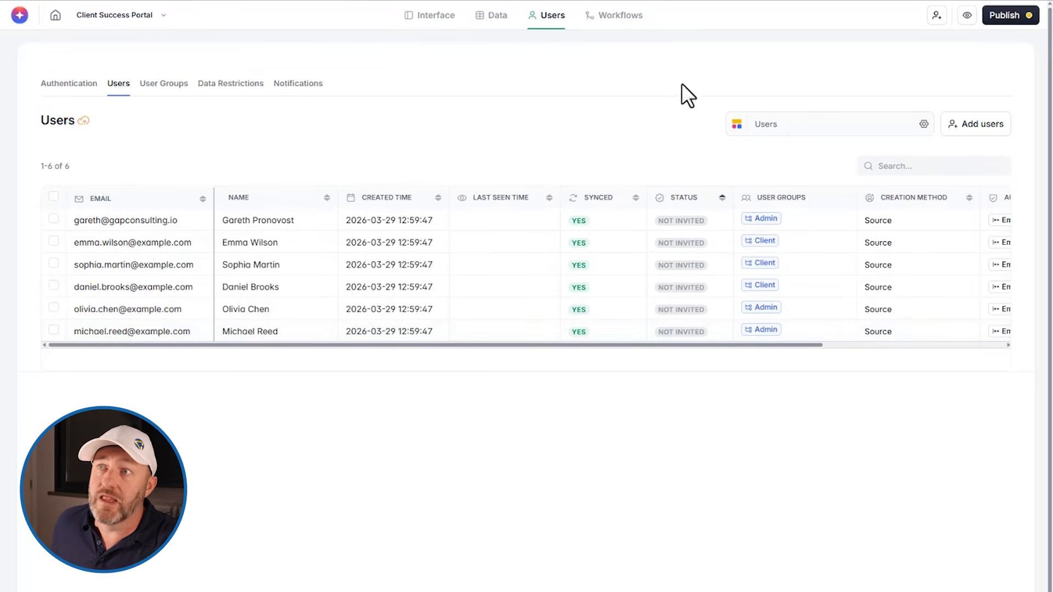
{"action": "left_click", "coordinate": [623, 17]}
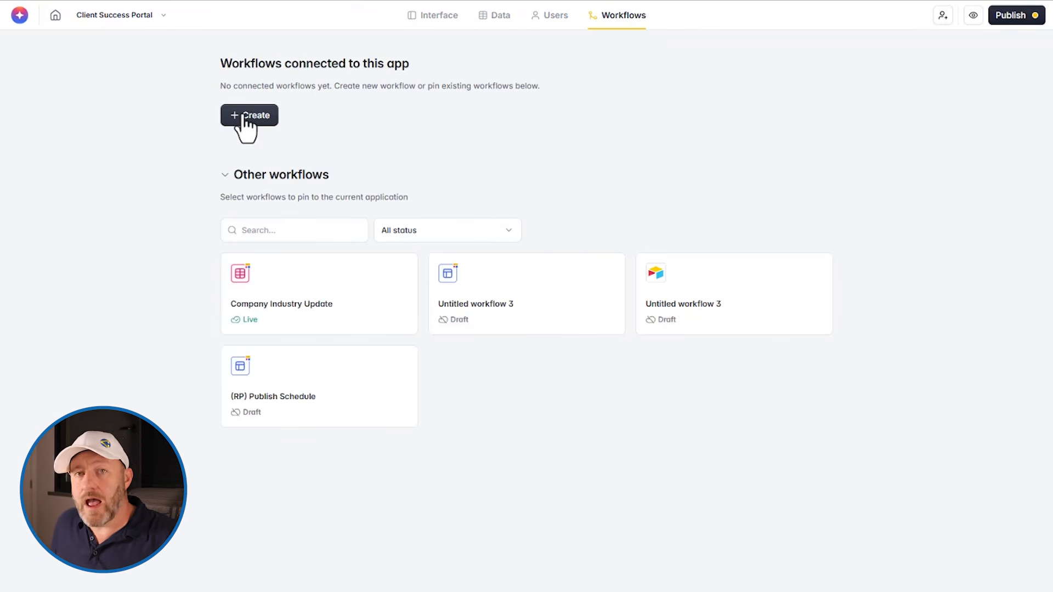
{"action": "left_click", "coordinate": [20, 16]}
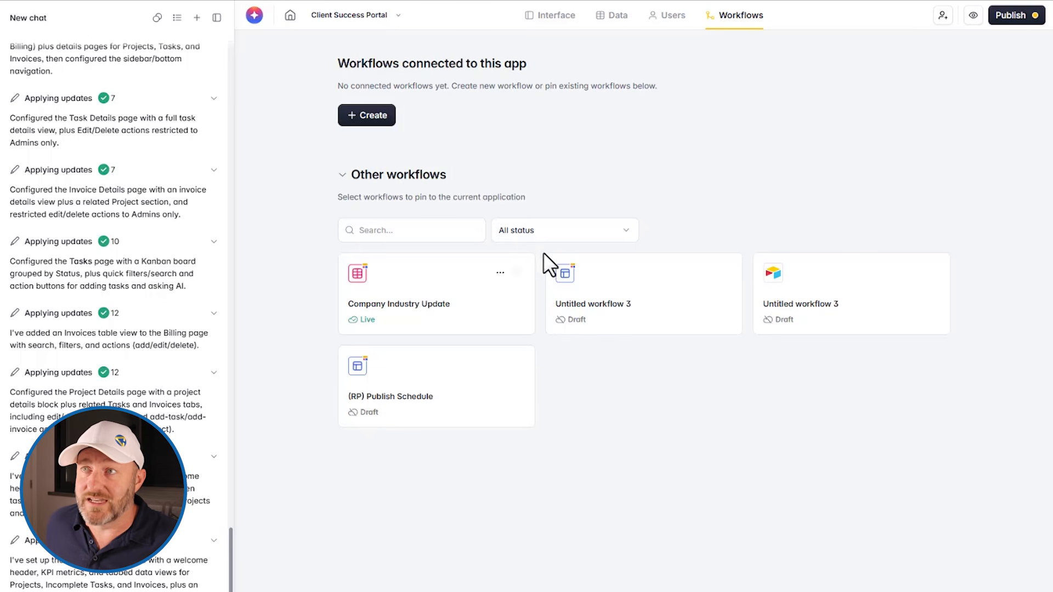
Return to the interface editor and examine the theme's color and style settings, including the border options
{"action": "left_click", "coordinate": [549, 20]}
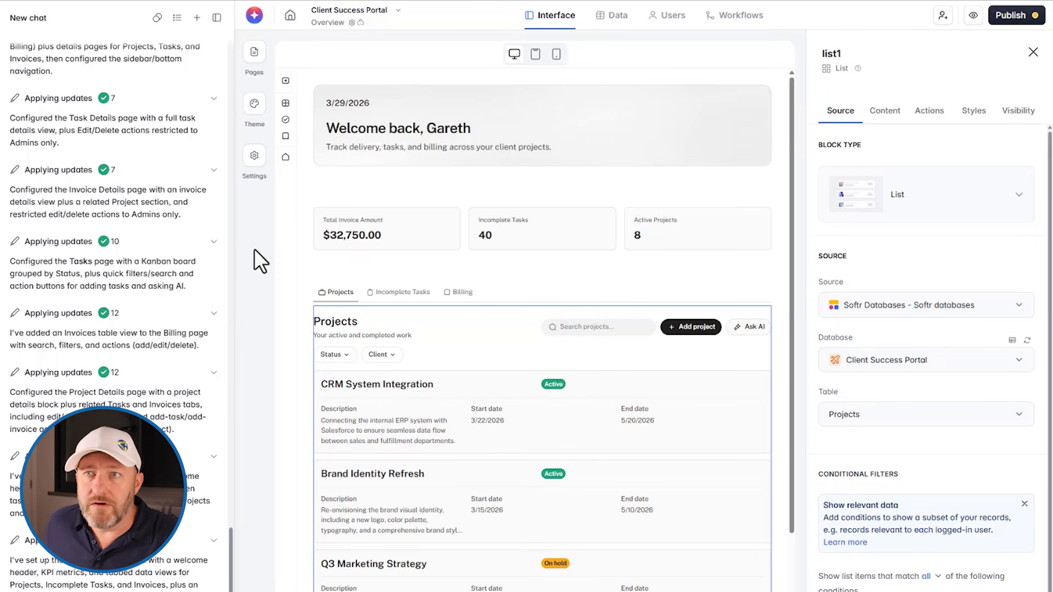
{"action": "left_click", "coordinate": [255, 106]}
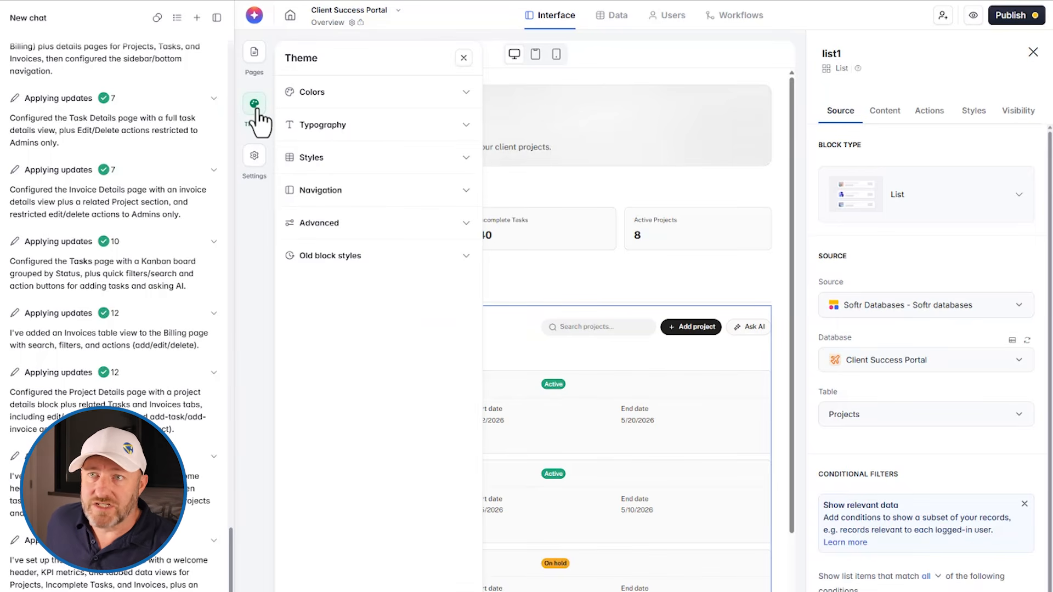
{"action": "left_click", "coordinate": [321, 92]}
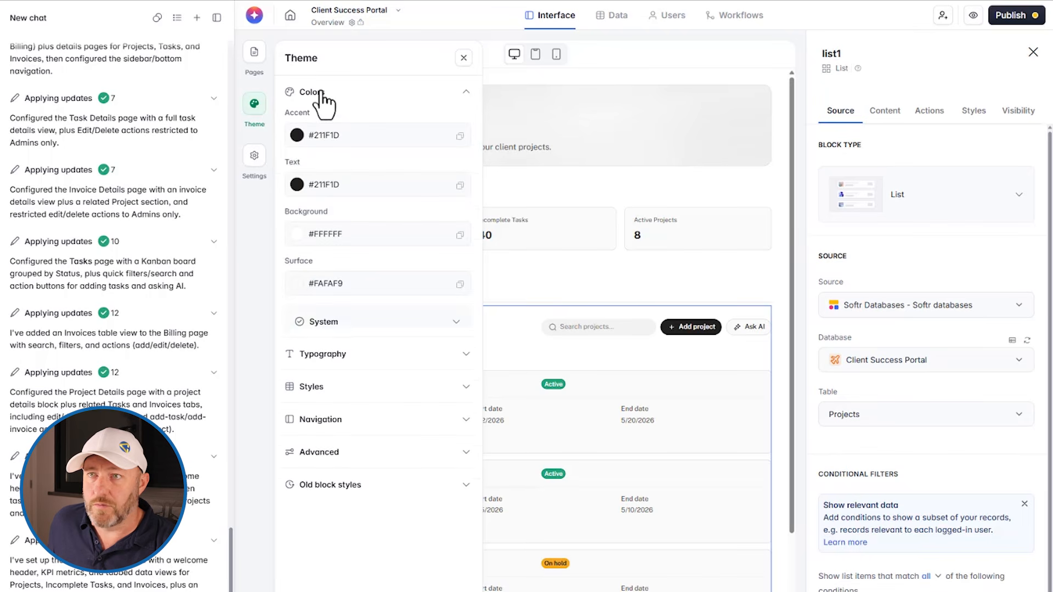
{"action": "left_click", "coordinate": [317, 94]}
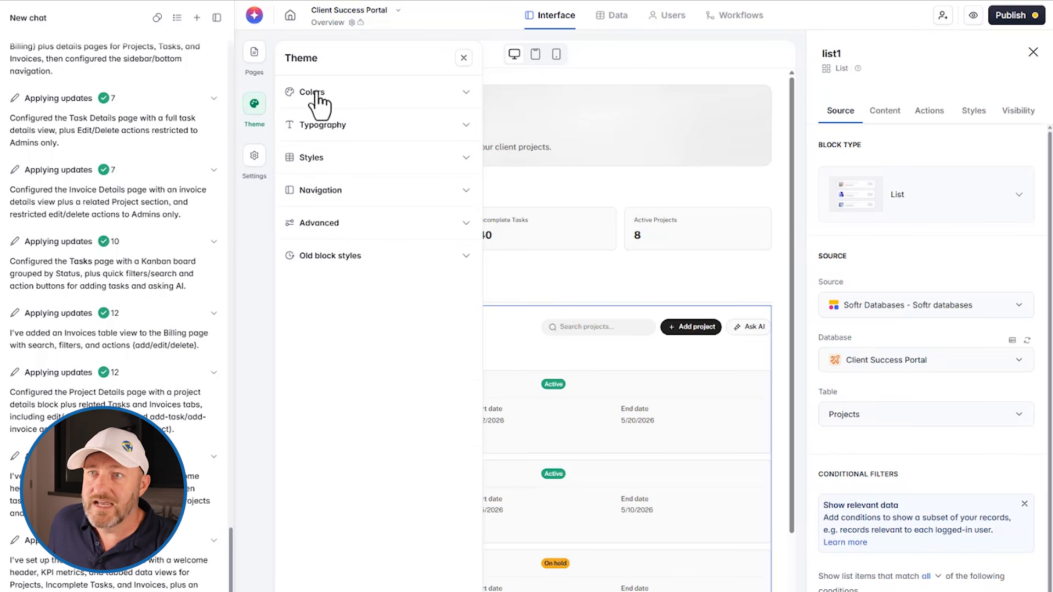
{"action": "left_click", "coordinate": [315, 159]}
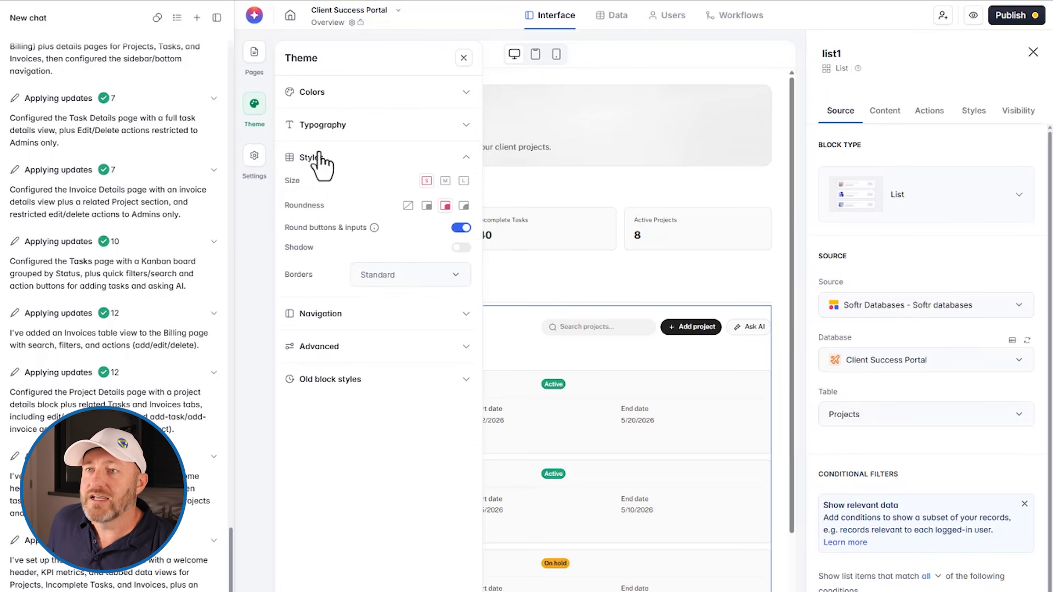
{"action": "left_click", "coordinate": [396, 277]}
{"action": "left_click", "coordinate": [395, 276]}
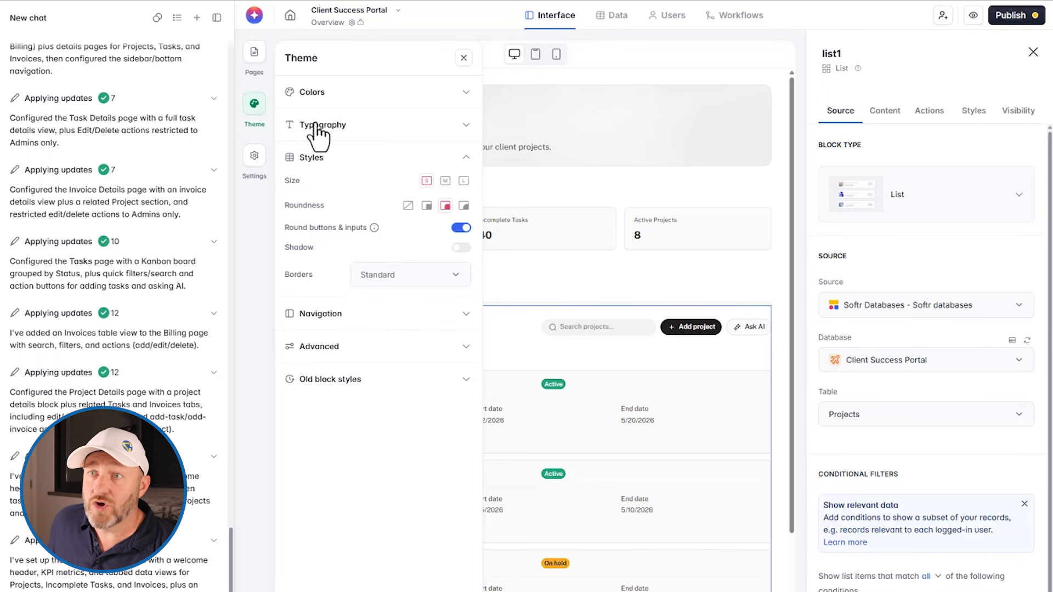
{"action": "left_click", "coordinate": [312, 92]}
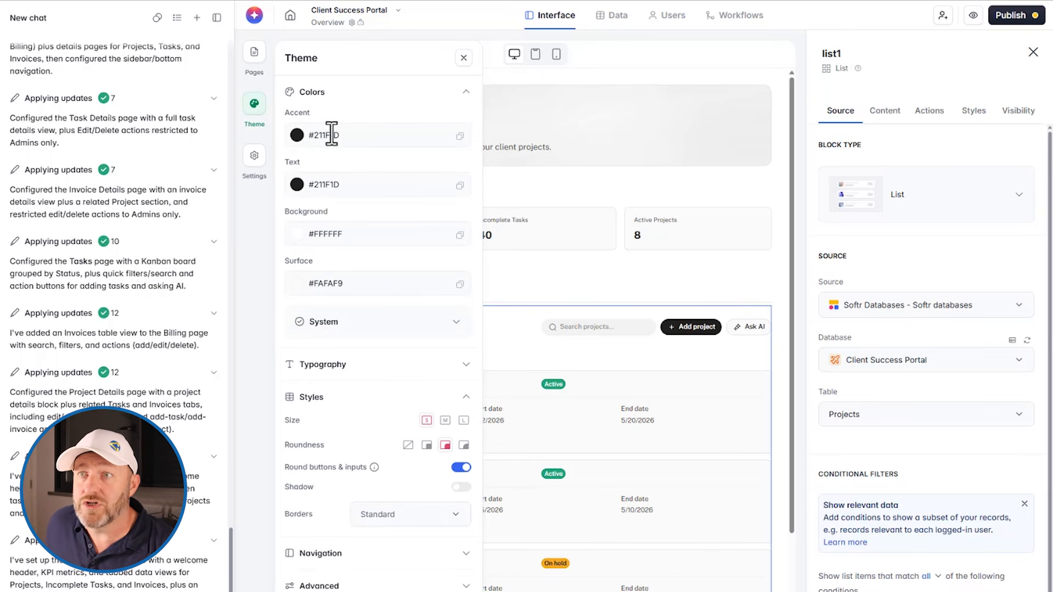
Leave the theme settings, check the list of app and utility pages, and return to the Overview page canvas
{"action": "left_click", "coordinate": [254, 105]}
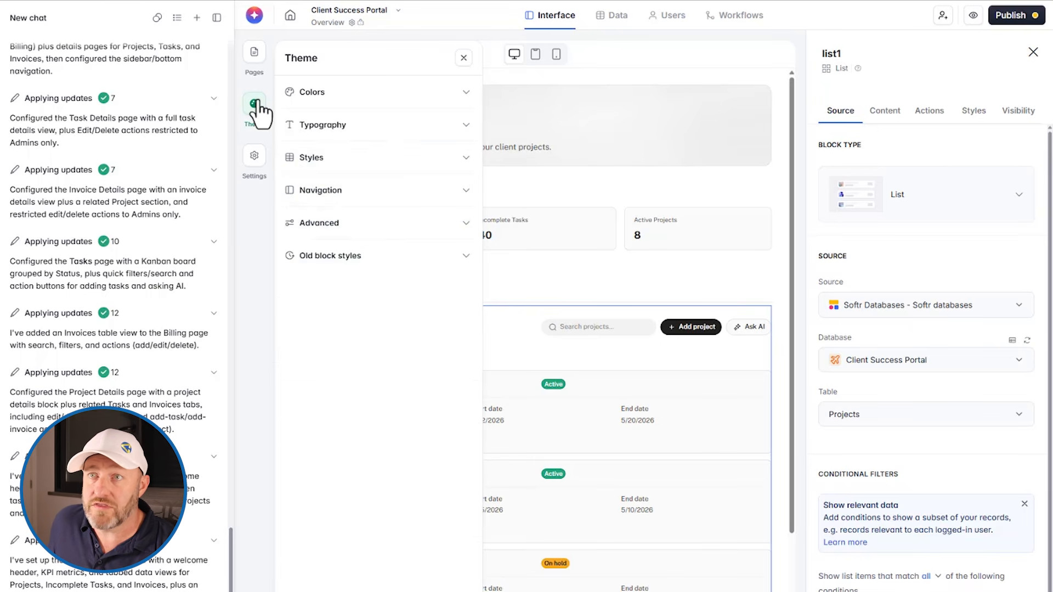
{"action": "left_click", "coordinate": [254, 55]}
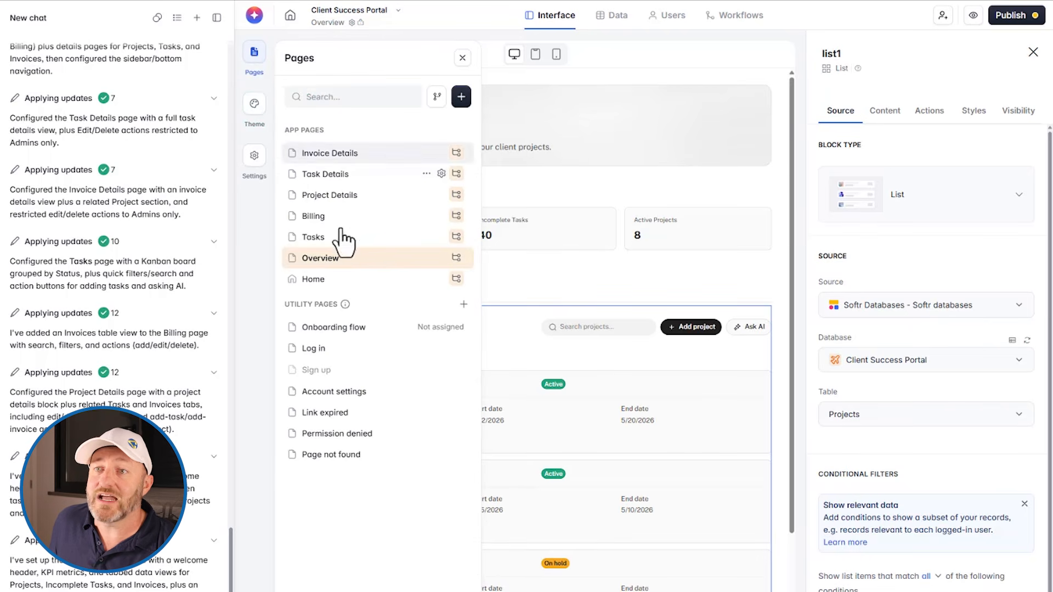
{"action": "left_click", "coordinate": [646, 48]}
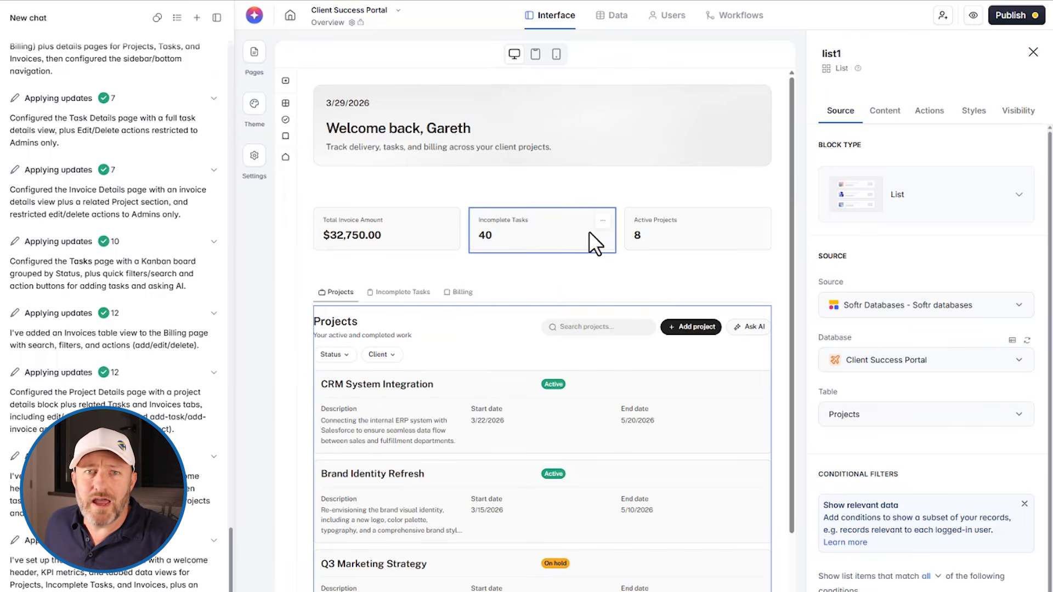